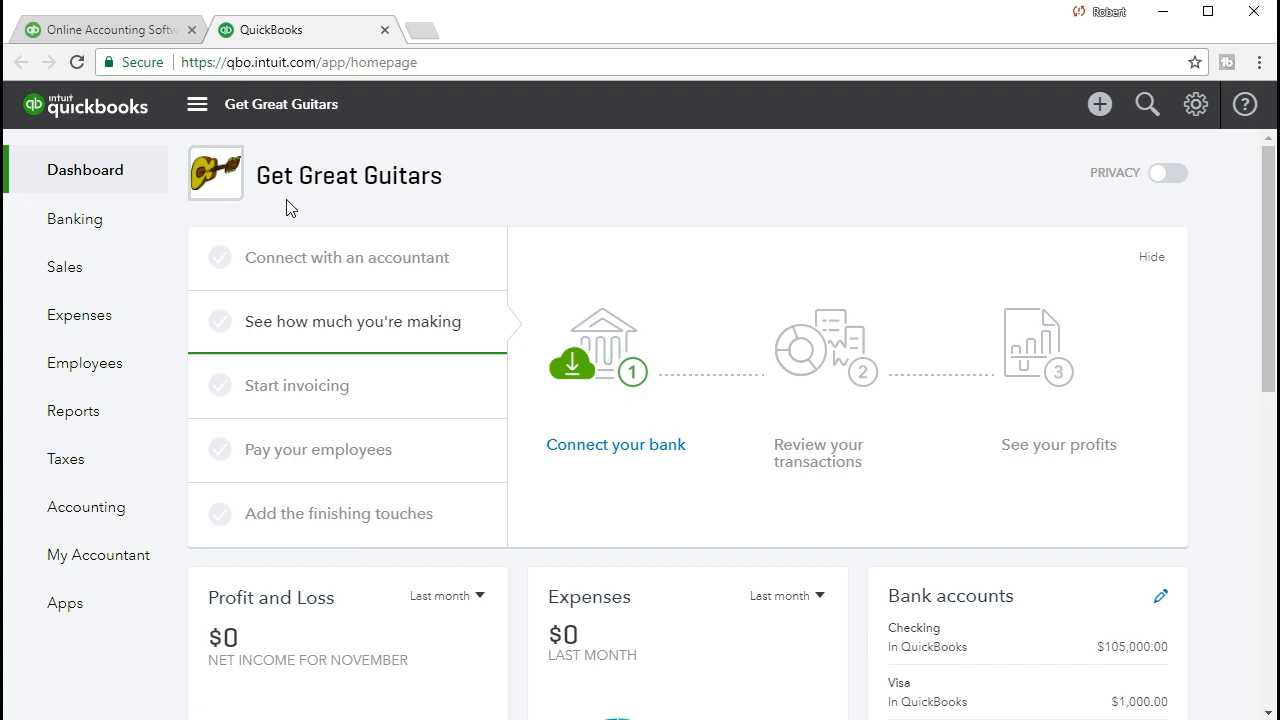
- Open the sales tax settings listing the California, Louisiana and New York agencies, all filing monthly
{"action": "left_click", "coordinate": [108, 472]}
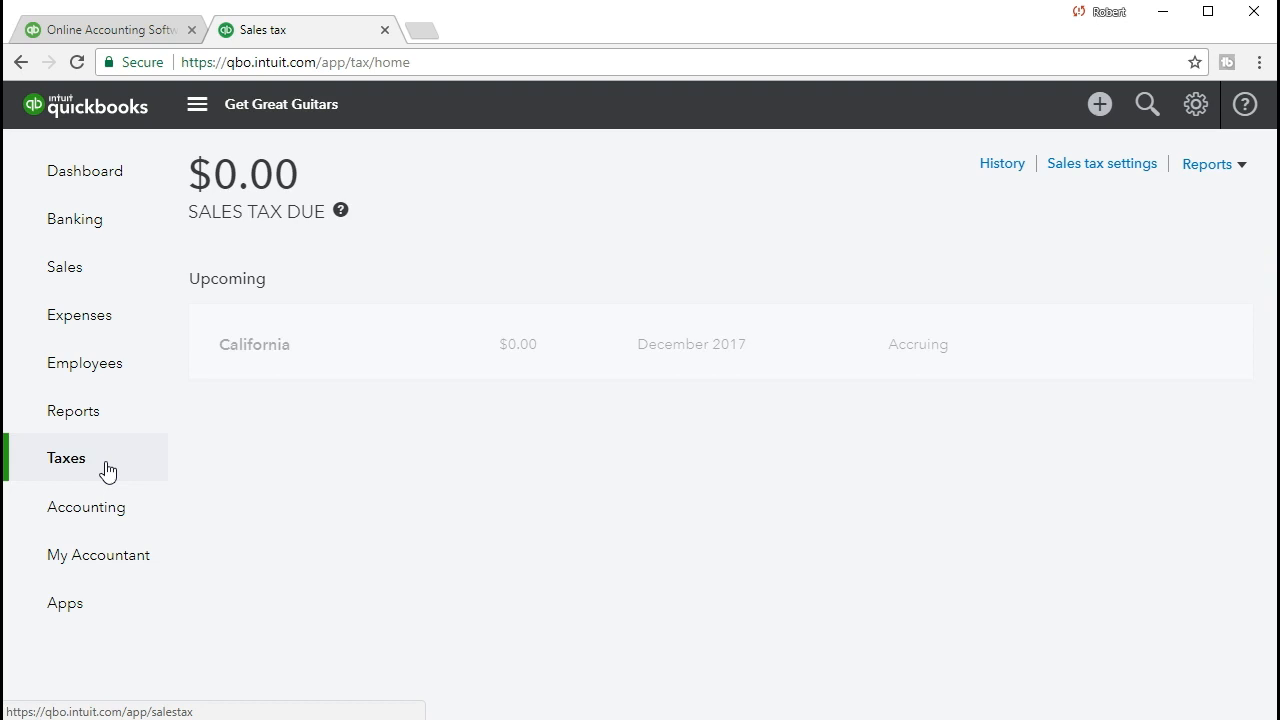
{"action": "left_click", "coordinate": [1108, 166]}
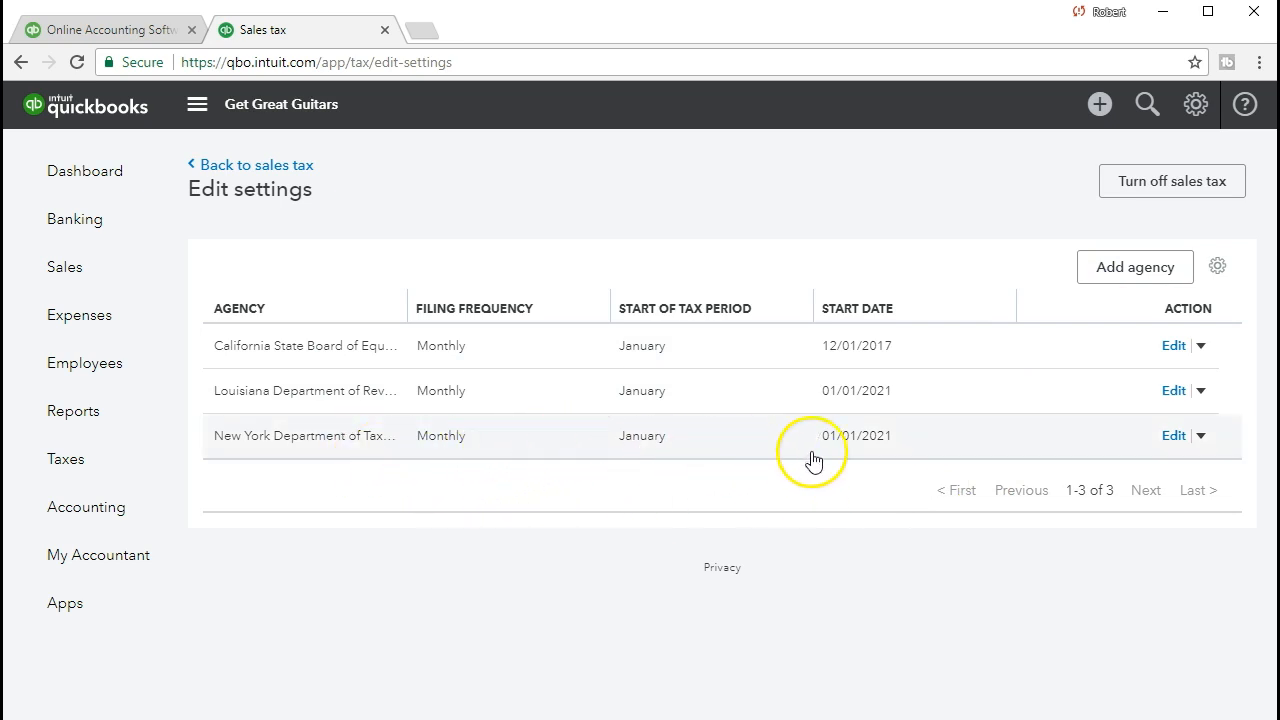
{"action": "left_click", "coordinate": [1173, 437]}
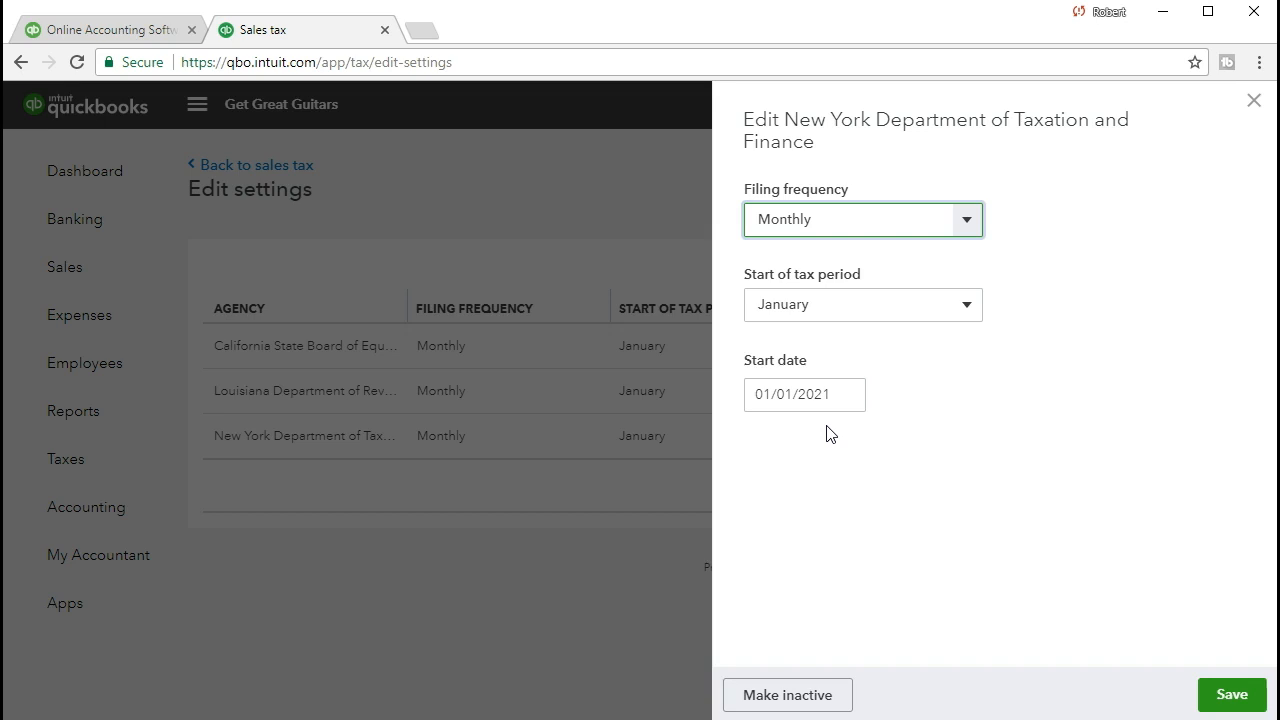
{"action": "left_click", "coordinate": [1255, 104]}
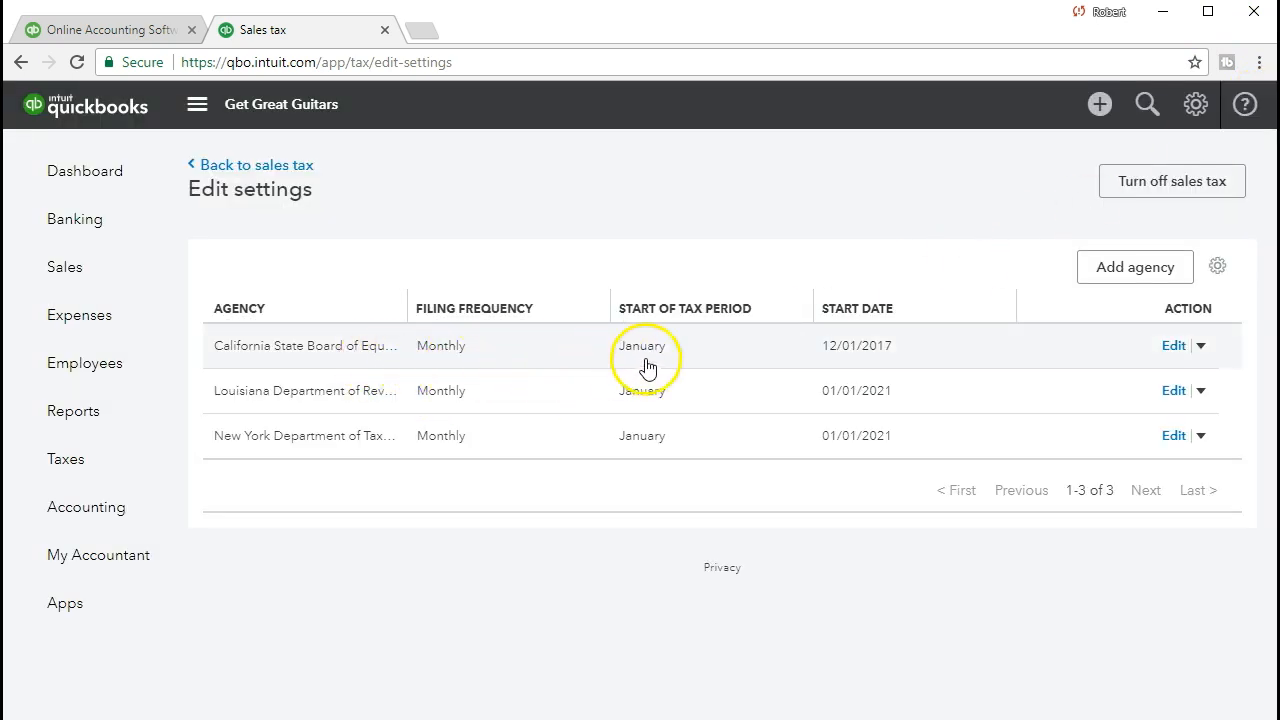
{"action": "left_click", "coordinate": [1170, 350]}
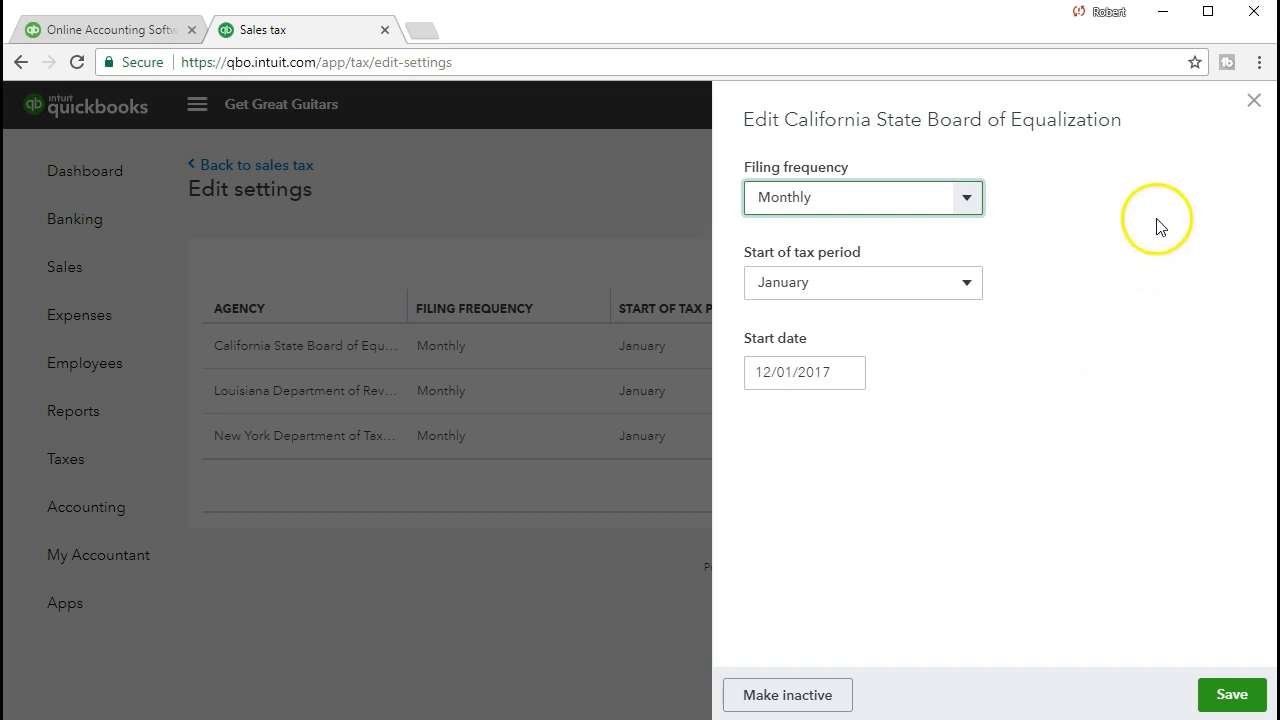
{"action": "left_click", "coordinate": [1254, 104]}
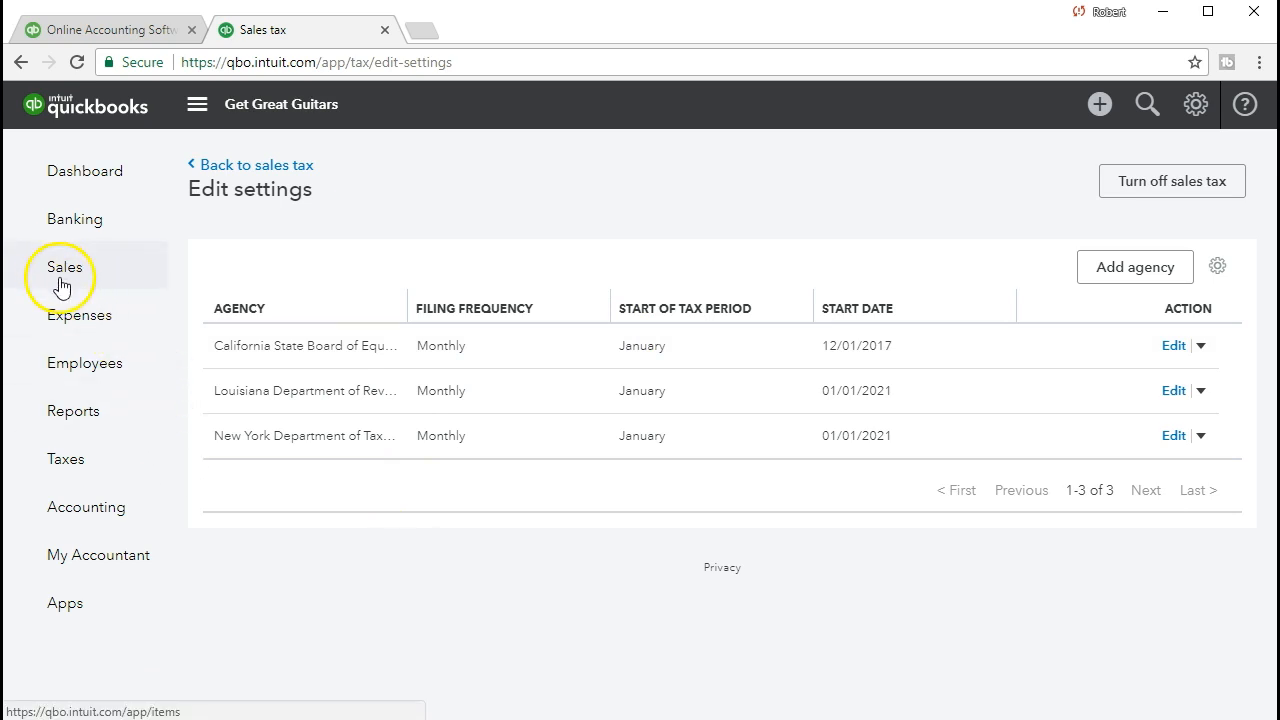
- Check that the ELP item is Retail category and Taxable Retail Items, then close it
{"action": "left_click", "coordinate": [101, 289]}
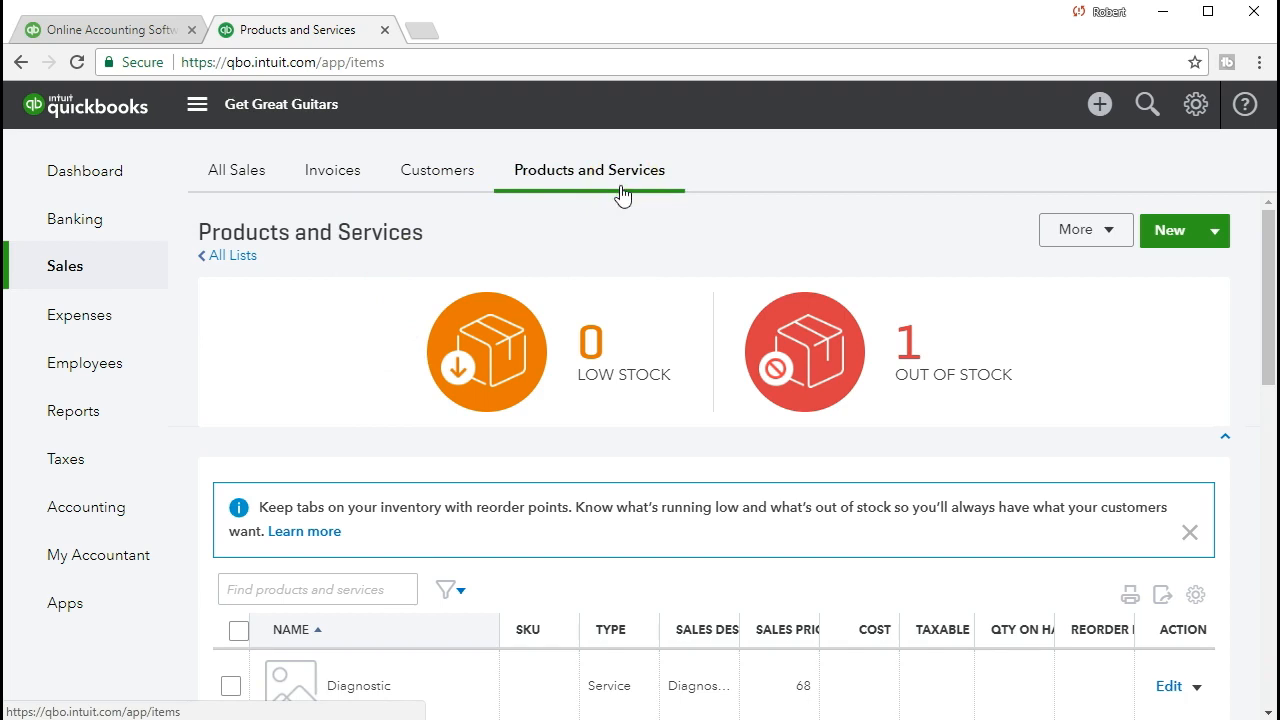
{"action": "scroll", "coordinate": [354, 423], "scroll_direction": "down", "scroll_amount": 2}
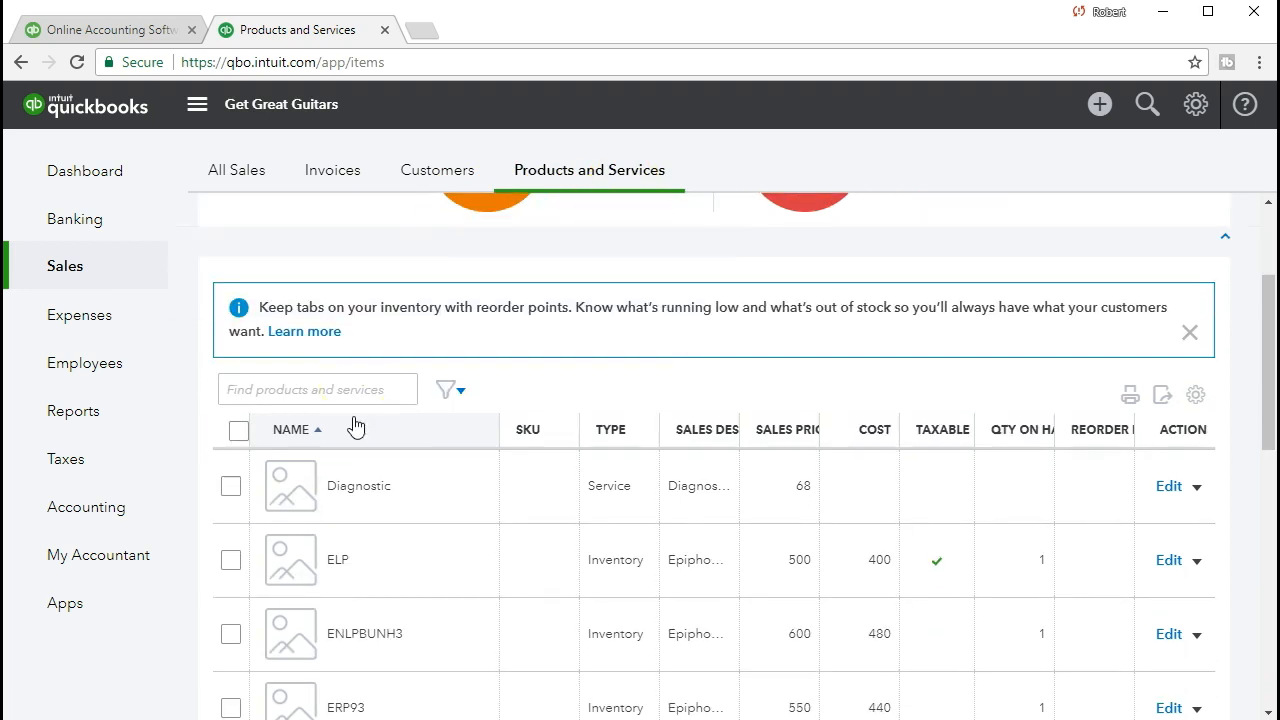
{"action": "scroll", "coordinate": [354, 426], "scroll_direction": "down", "scroll_amount": 1}
{"action": "scroll", "coordinate": [353, 466], "scroll_direction": "down", "scroll_amount": 1}
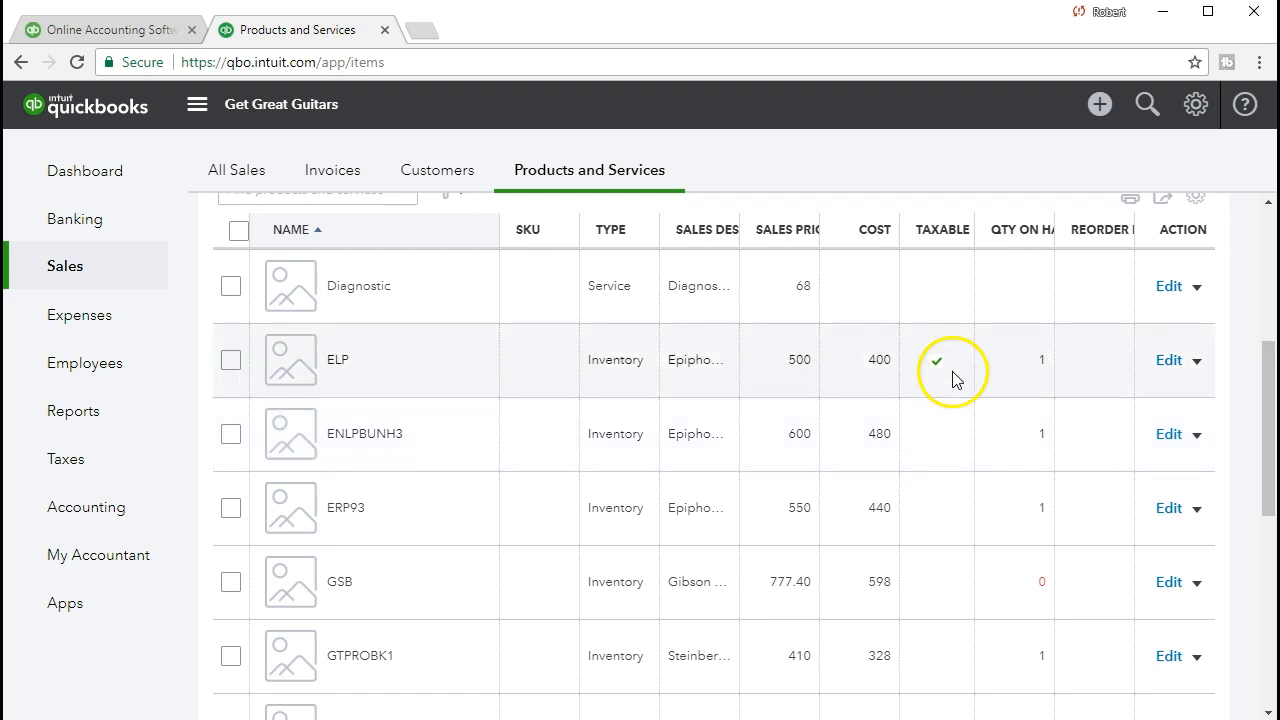
{"action": "left_click", "coordinate": [1166, 364]}
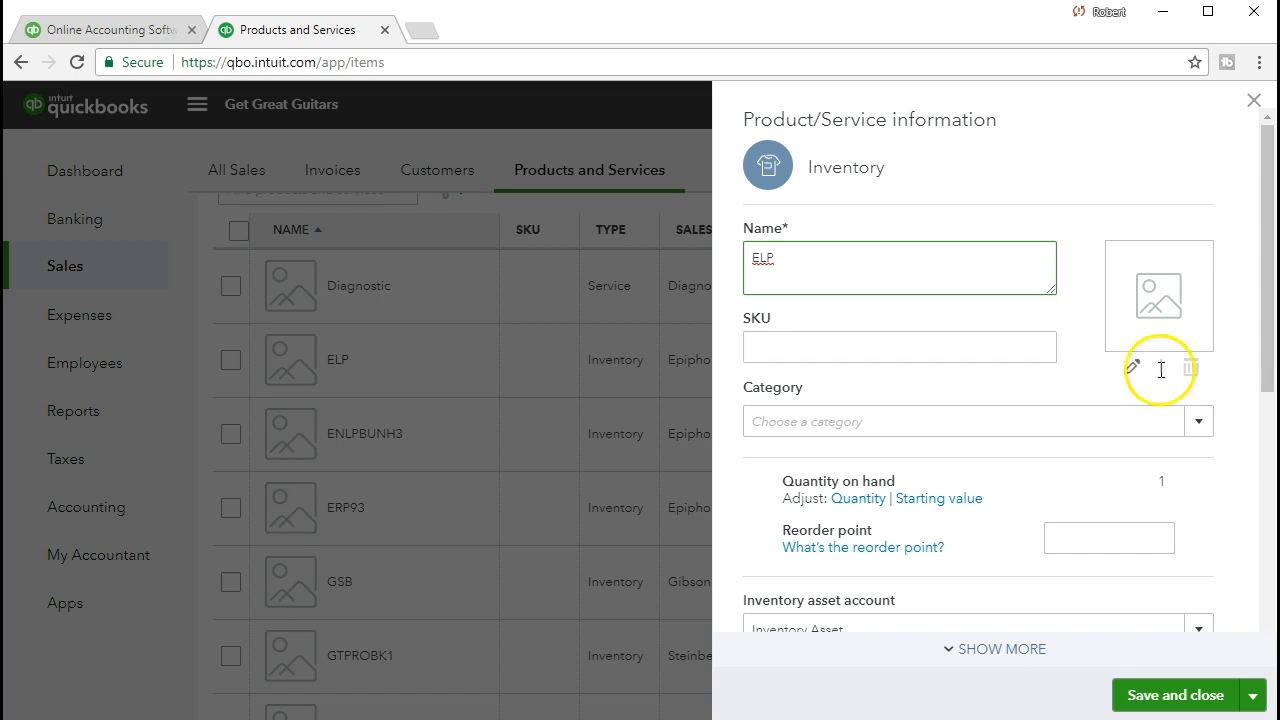
{"action": "scroll", "coordinate": [1146, 391], "scroll_direction": "down", "scroll_amount": 5}
{"action": "scroll", "coordinate": [1146, 391], "scroll_direction": "down", "scroll_amount": 1}
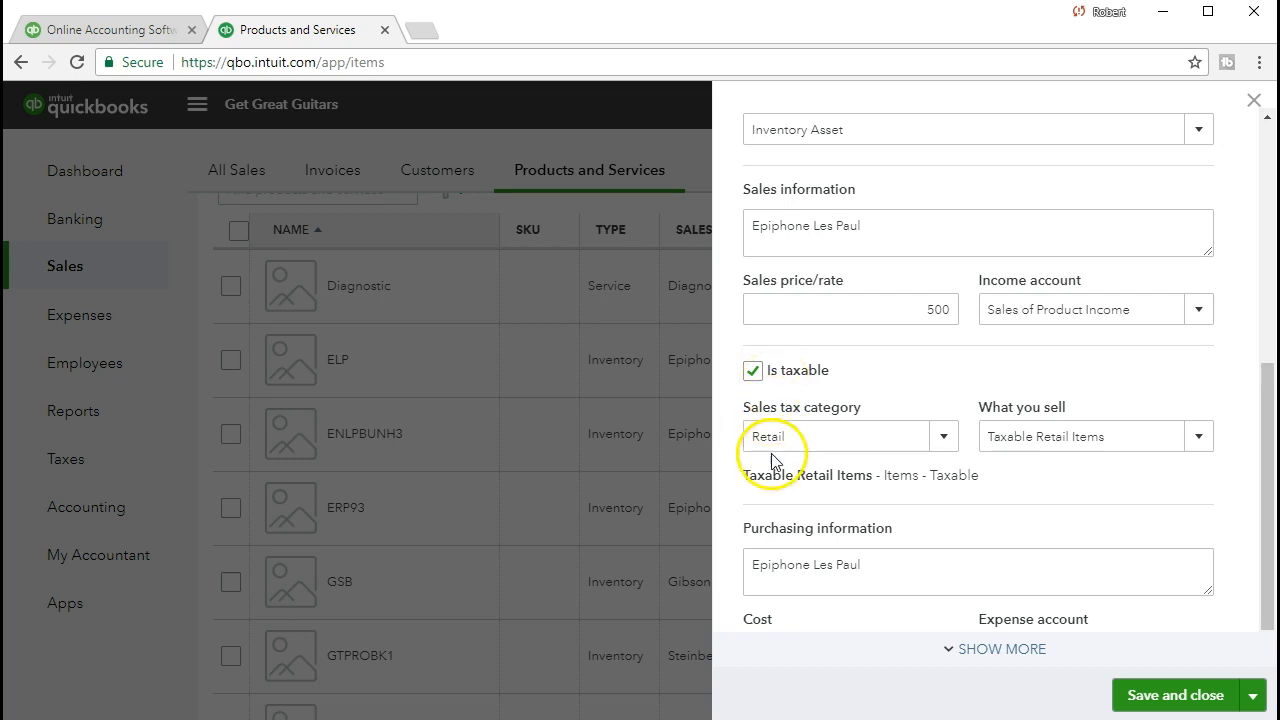
{"action": "left_click", "coordinate": [938, 436]}
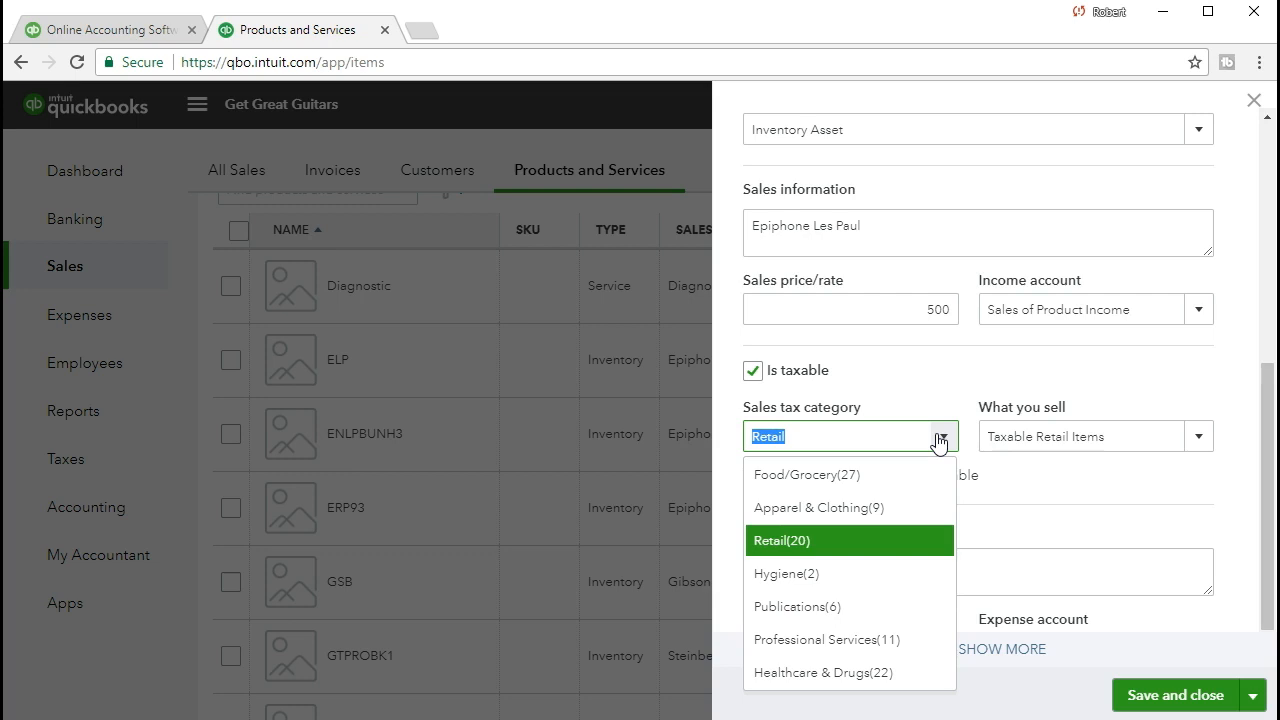
{"action": "left_click", "coordinate": [938, 436]}
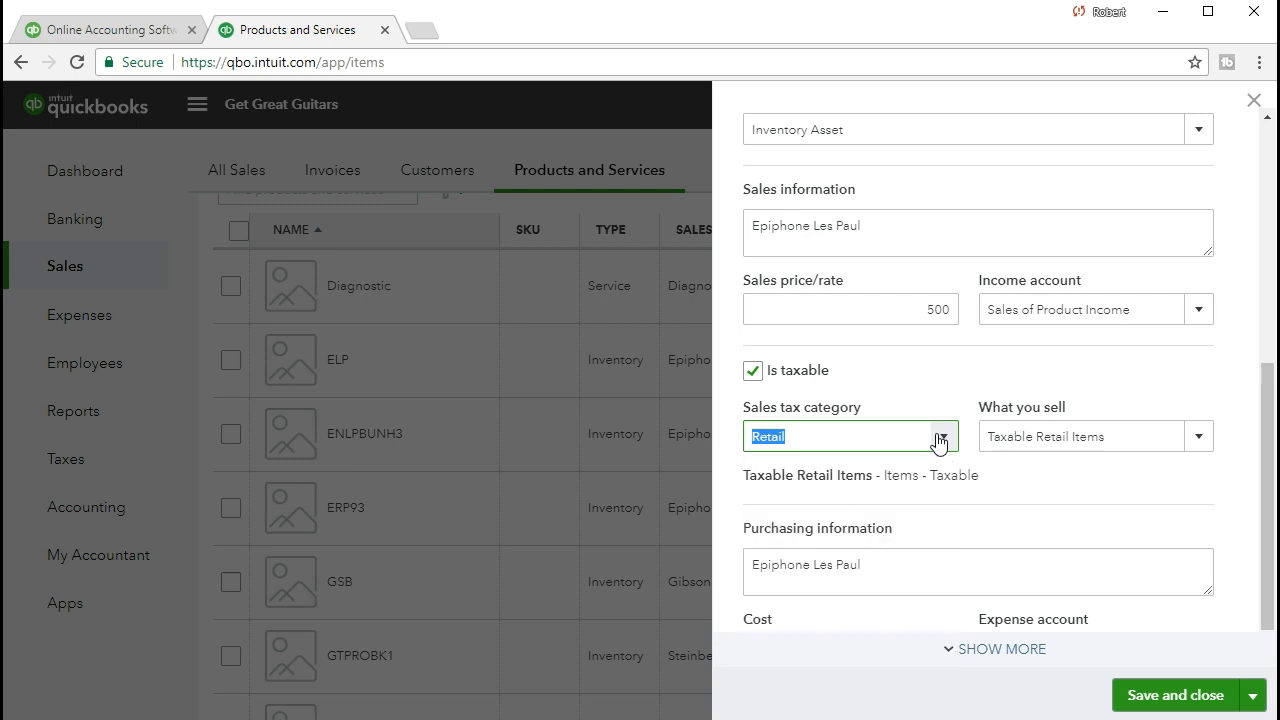
{"action": "left_click", "coordinate": [1205, 443]}
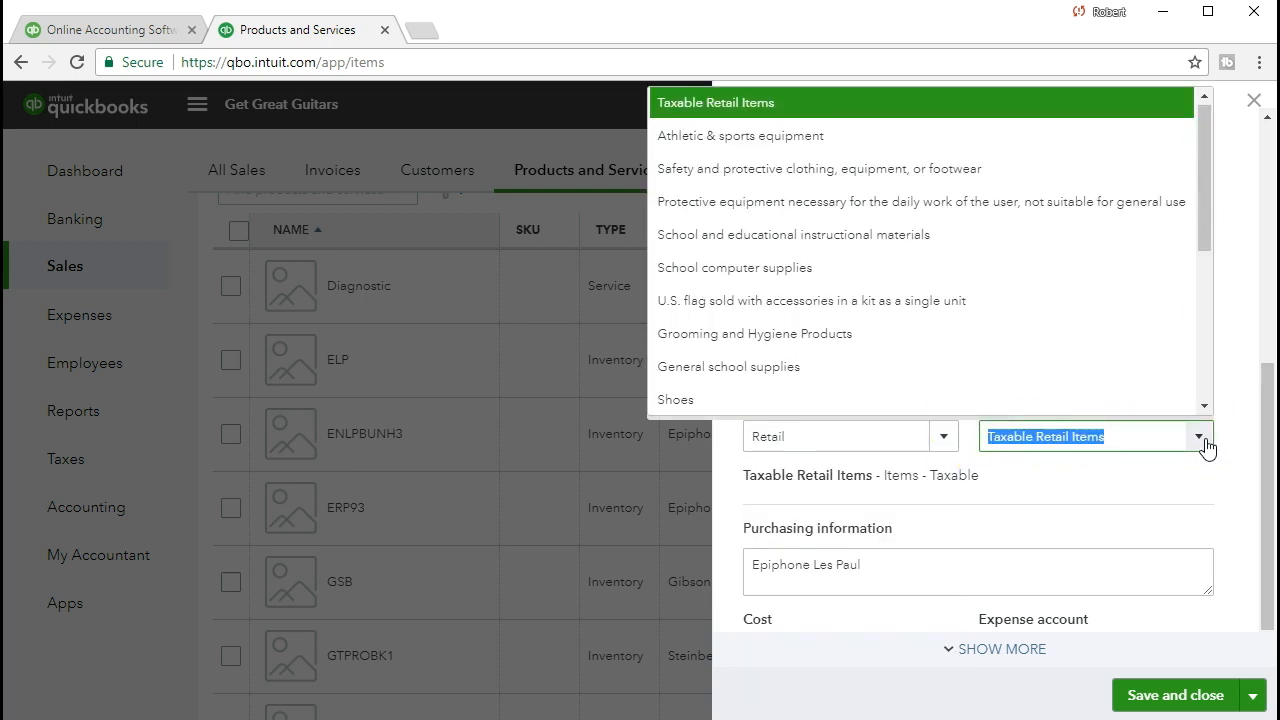
{"action": "left_click", "coordinate": [1205, 443]}
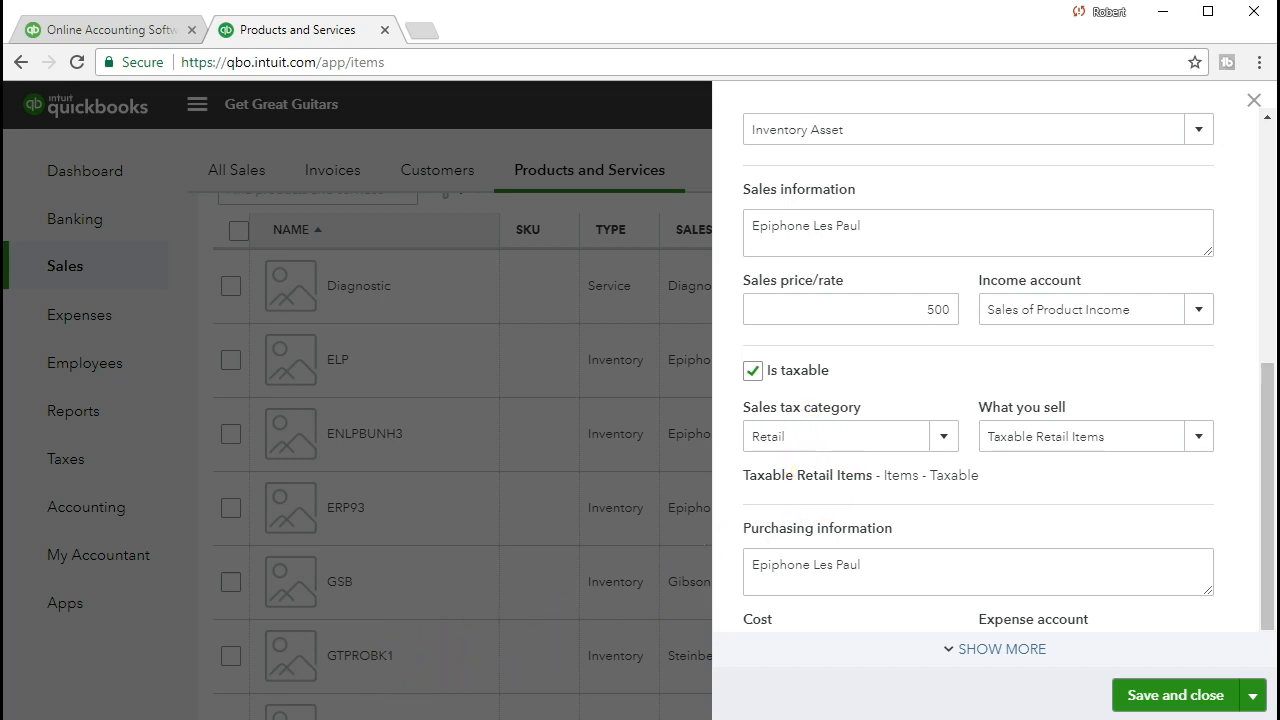
{"action": "left_click", "coordinate": [1253, 100]}
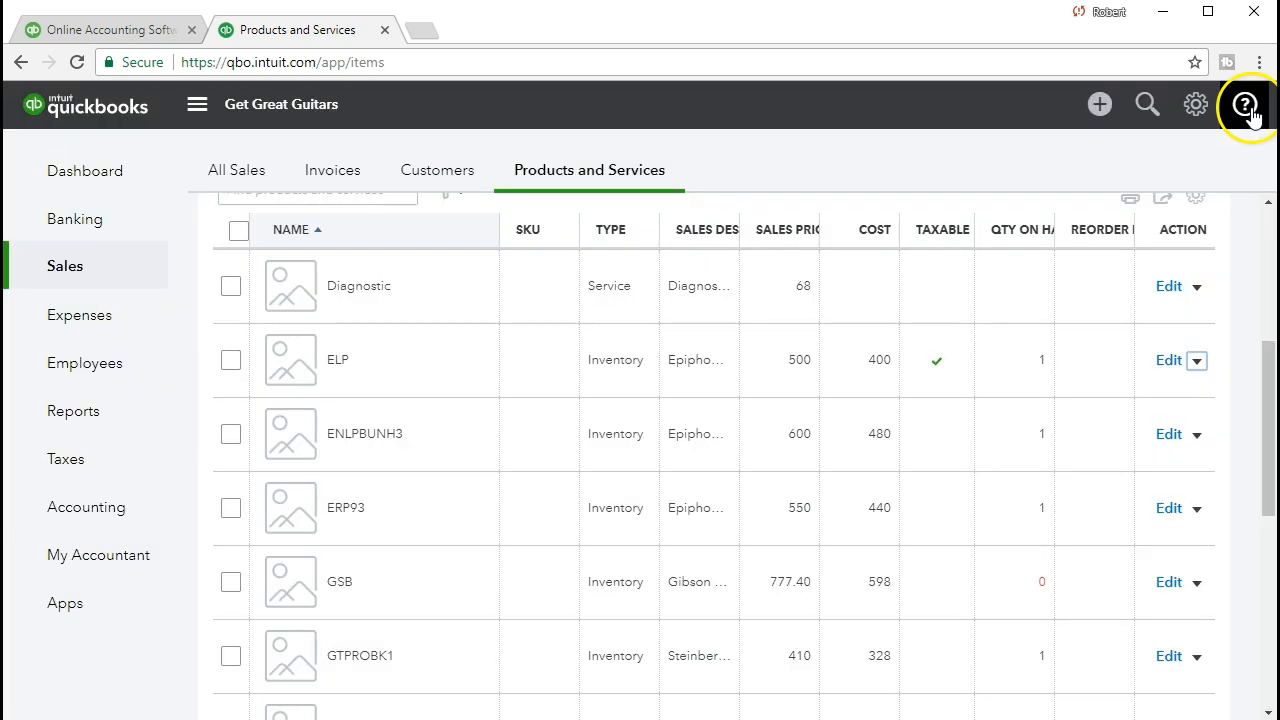
- Make ENLPBUNH3 taxable under Retail as Taxable Retail Items and save it
{"action": "left_click", "coordinate": [1168, 434]}
{"action": "scroll", "coordinate": [1000, 458], "scroll_direction": "down", "scroll_amount": 3}
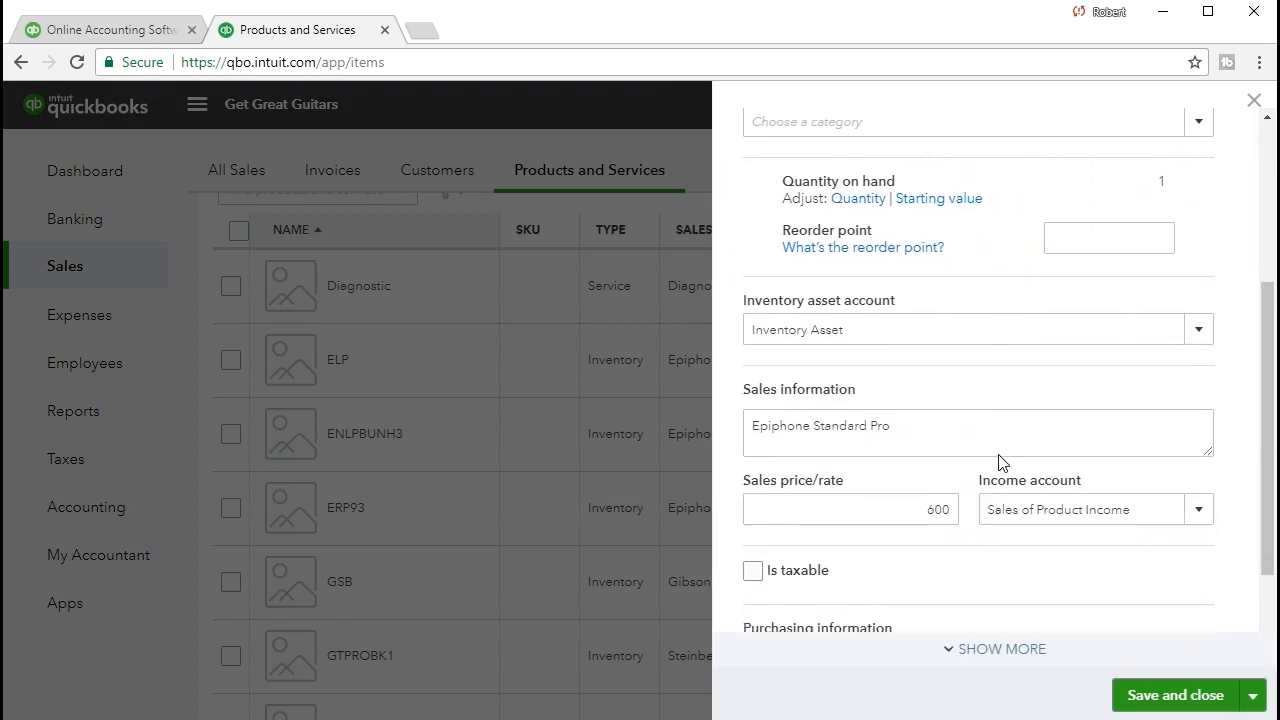
{"action": "scroll", "coordinate": [1000, 460], "scroll_direction": "down", "scroll_amount": 2}
{"action": "left_click", "coordinate": [752, 430]}
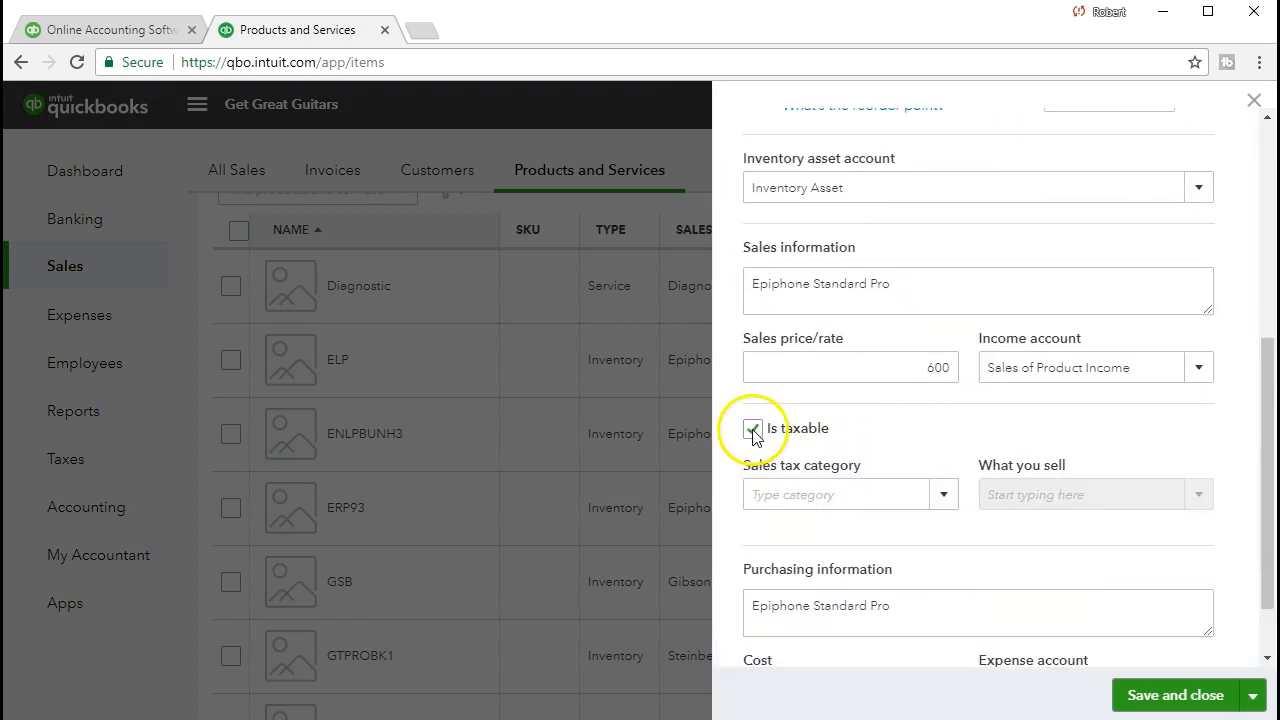
{"action": "scroll", "coordinate": [780, 426], "scroll_direction": "down", "scroll_amount": 1}
{"action": "left_click", "coordinate": [863, 409]}
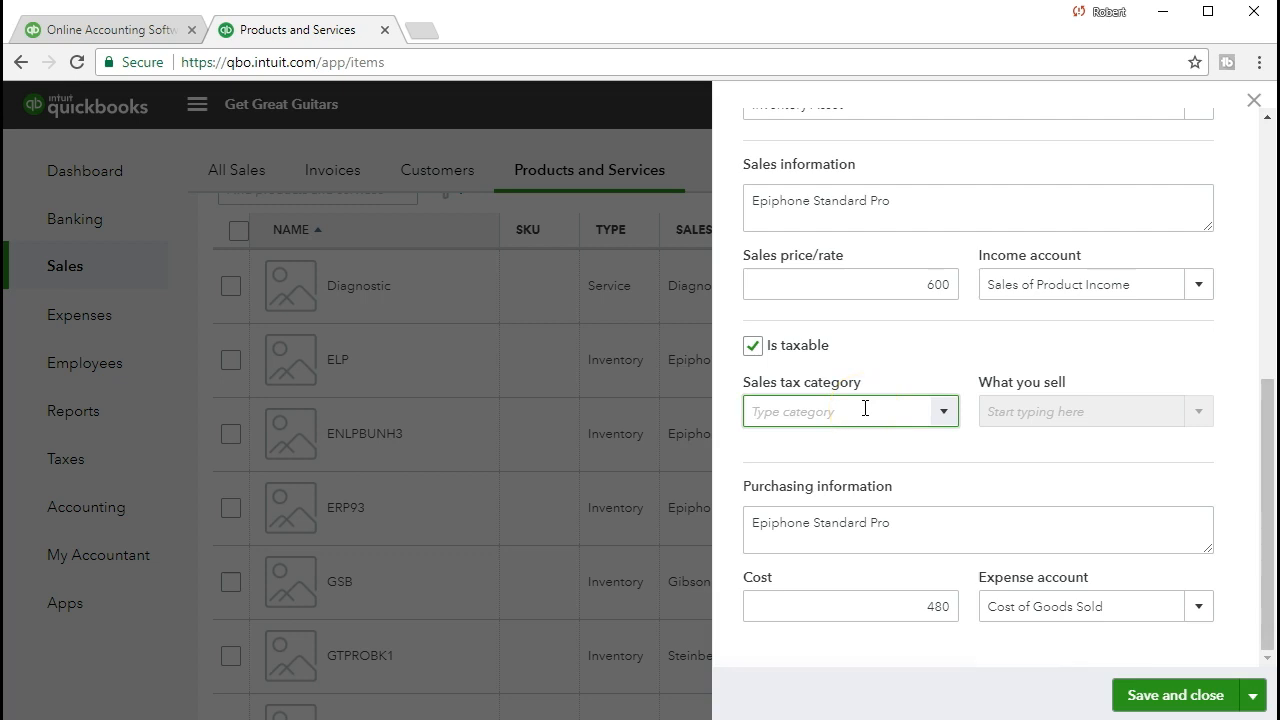
{"action": "type", "text": "ret"}
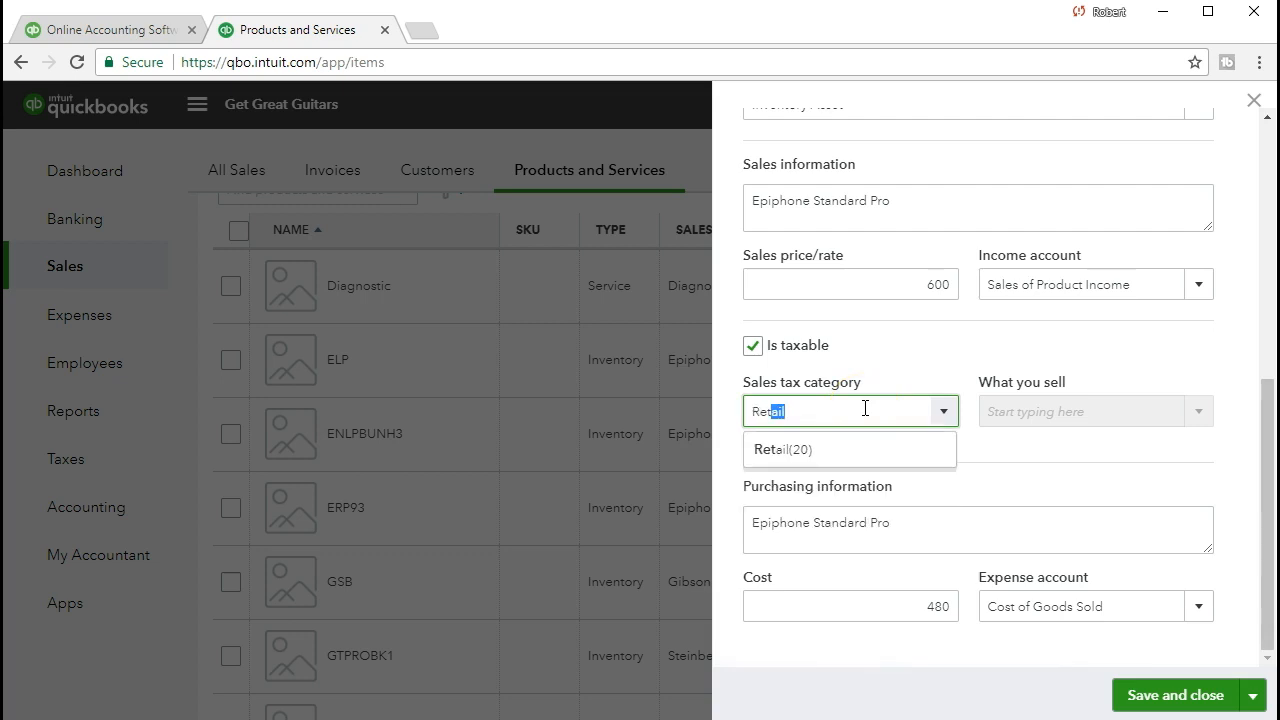
{"action": "left_click", "coordinate": [846, 449]}
{"action": "left_click", "coordinate": [1064, 411]}
{"action": "type", "text": "Taxable Retail Items"}
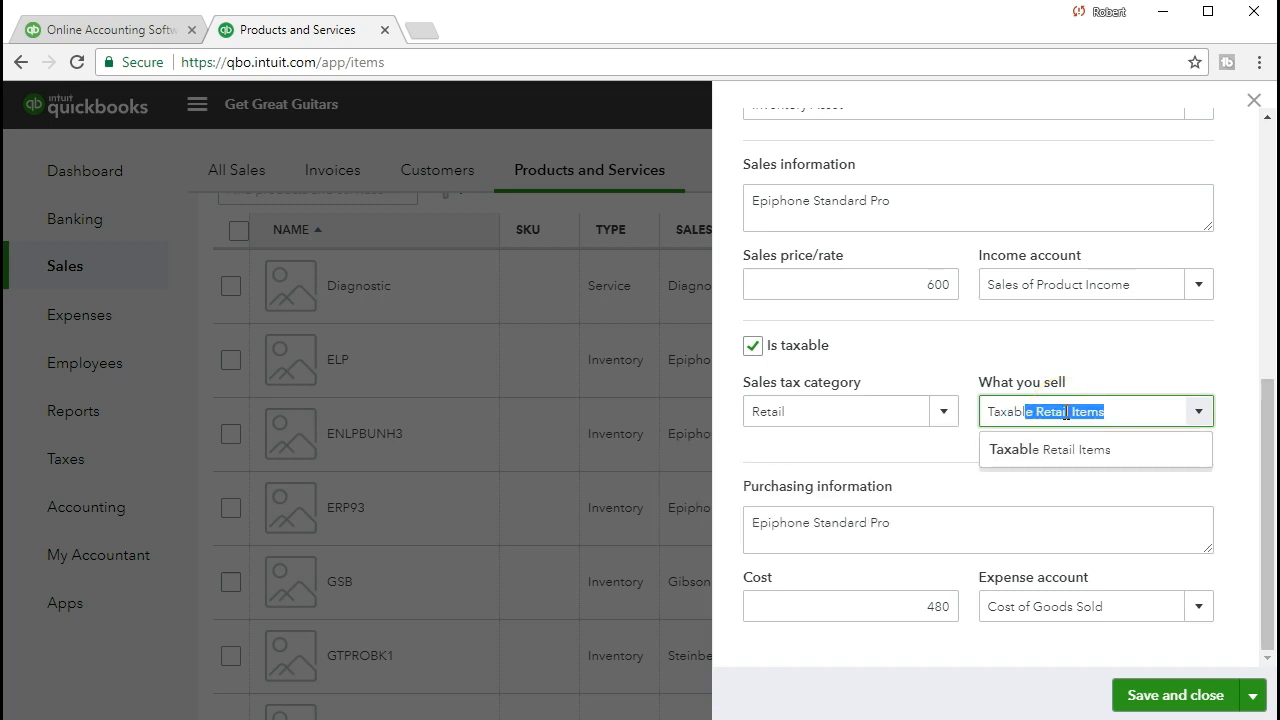
{"action": "left_click", "coordinate": [1051, 452]}
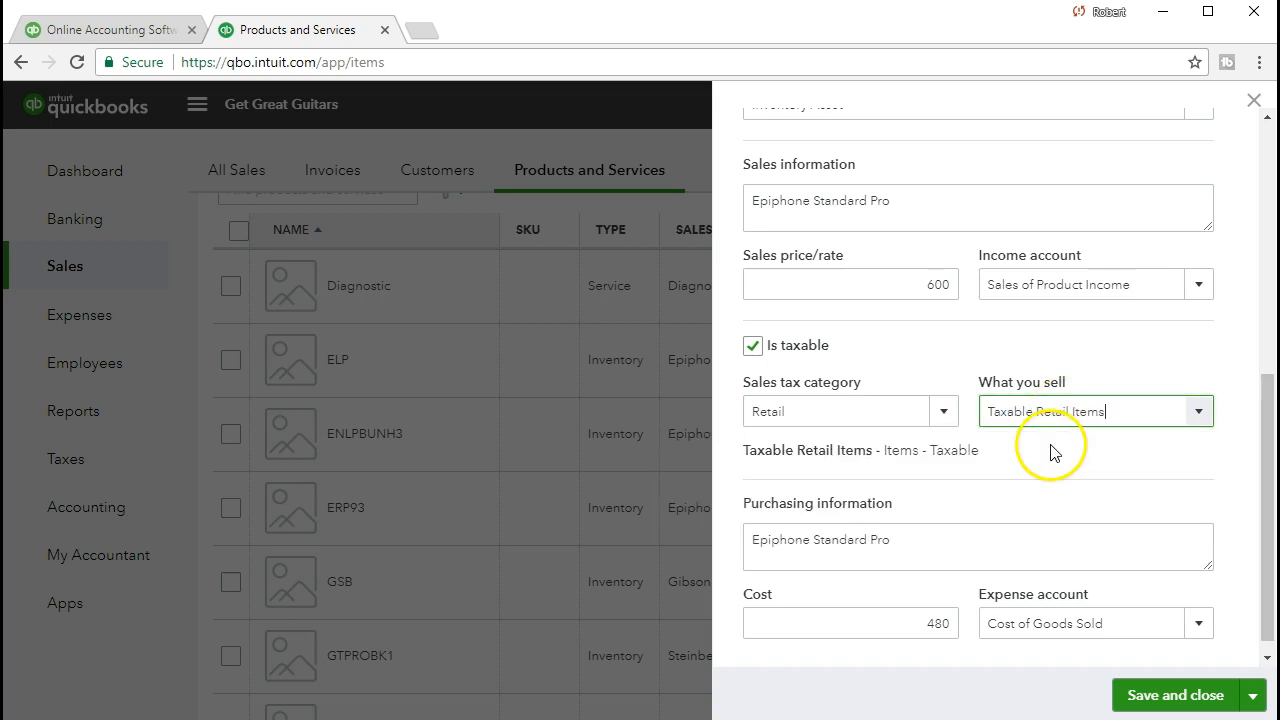
{"action": "left_click", "coordinate": [1160, 695]}
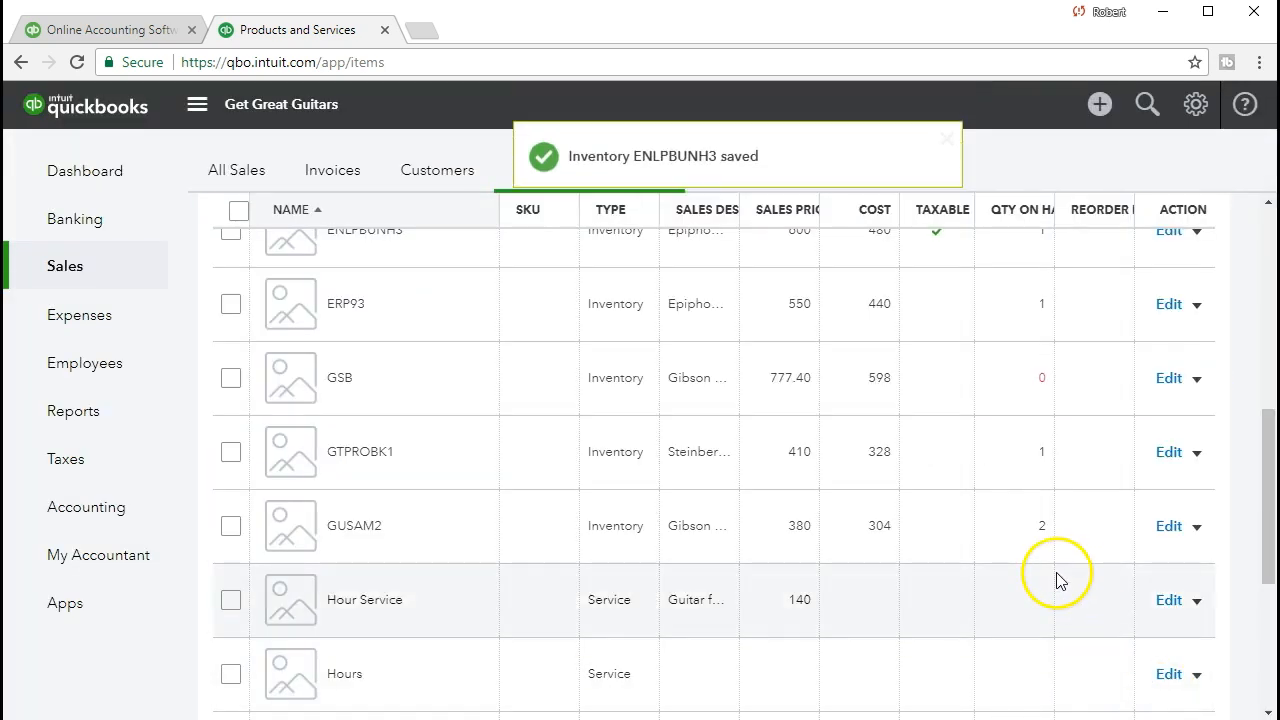
- Make ERP93 taxable under Retail as Taxable Retail Items and save it
{"action": "scroll", "coordinate": [1054, 580], "scroll_direction": "up", "scroll_amount": 2}
{"action": "scroll", "coordinate": [929, 514], "scroll_direction": "down", "scroll_amount": 2}
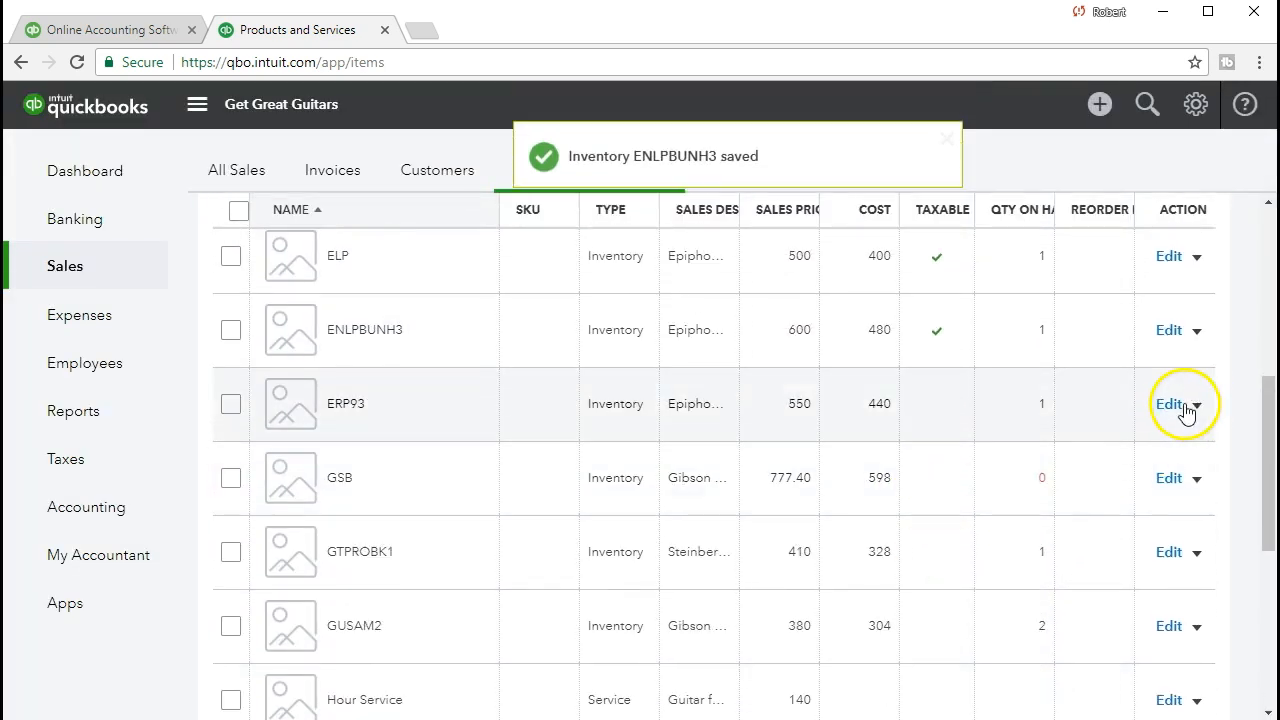
{"action": "left_click", "coordinate": [1168, 404]}
{"action": "scroll", "coordinate": [1010, 505], "scroll_direction": "down", "scroll_amount": 5}
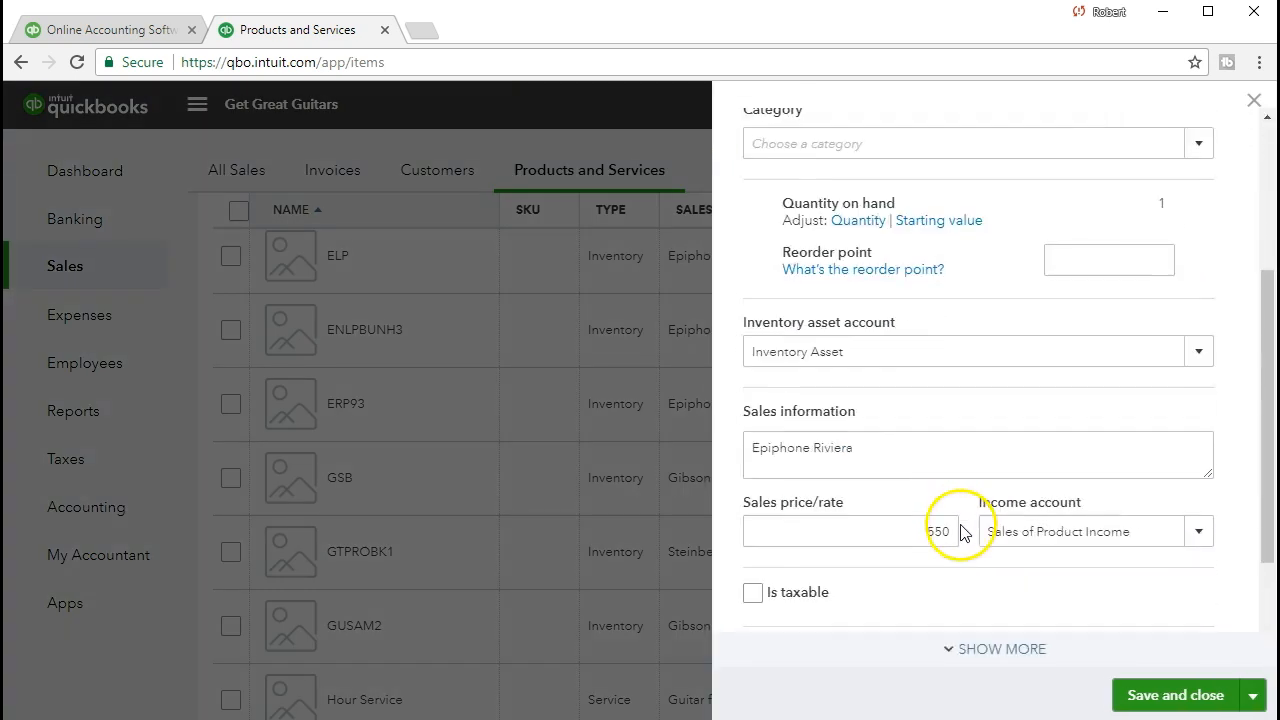
{"action": "left_click", "coordinate": [752, 471]}
{"action": "scroll", "coordinate": [811, 446], "scroll_direction": "down", "scroll_amount": 1}
{"action": "left_click", "coordinate": [814, 440]}
{"action": "type", "text": "Retail"}
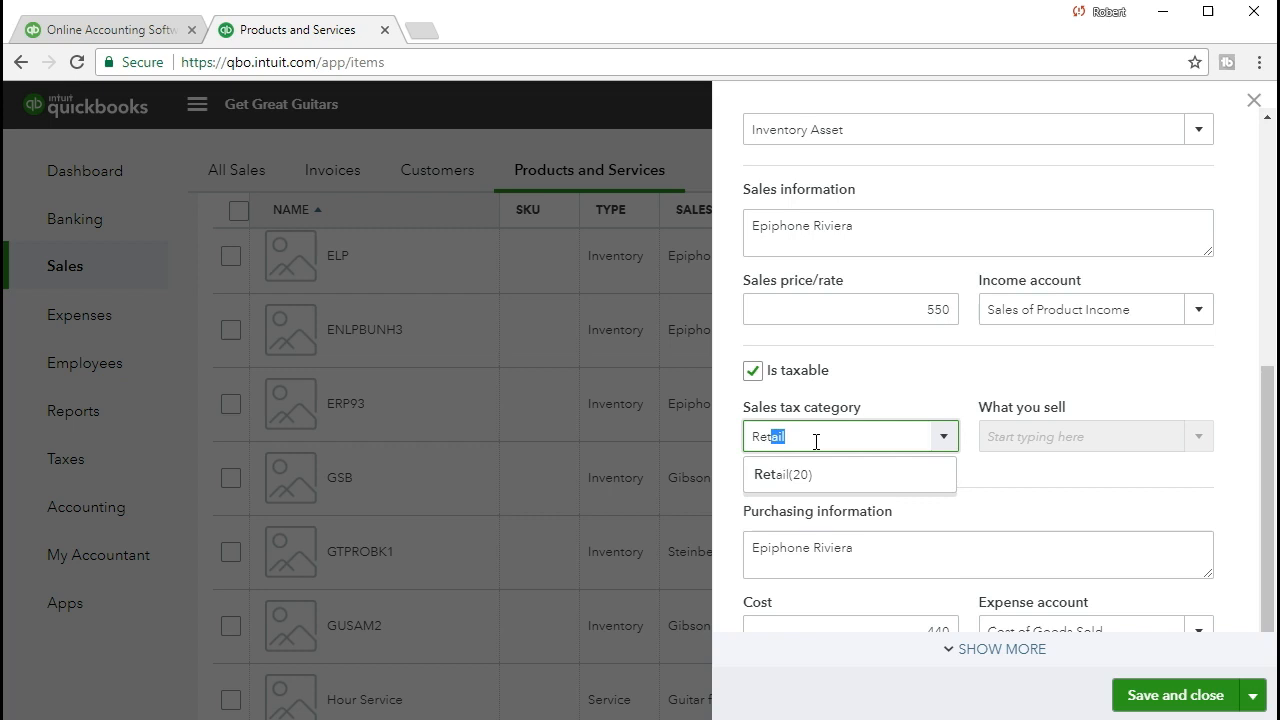
{"action": "key", "text": "Tab"}
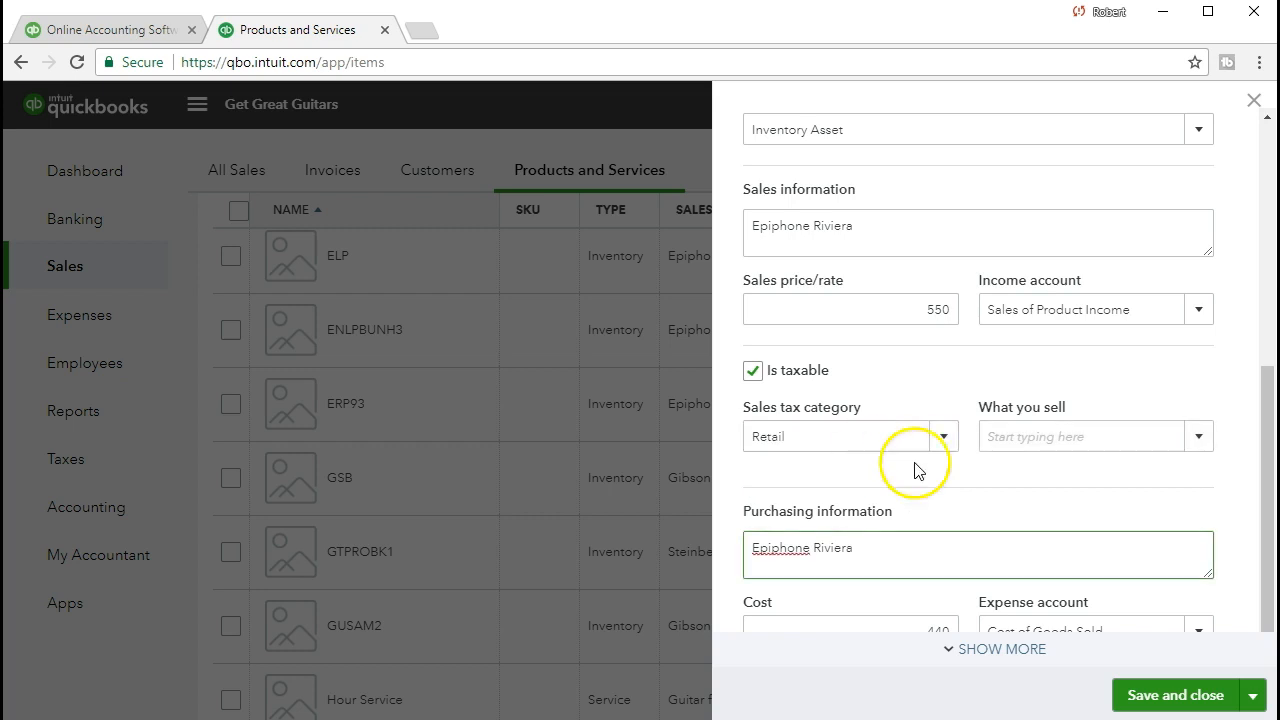
{"action": "left_click", "coordinate": [1006, 440]}
{"action": "type", "text": "Taxable Retail Items"}
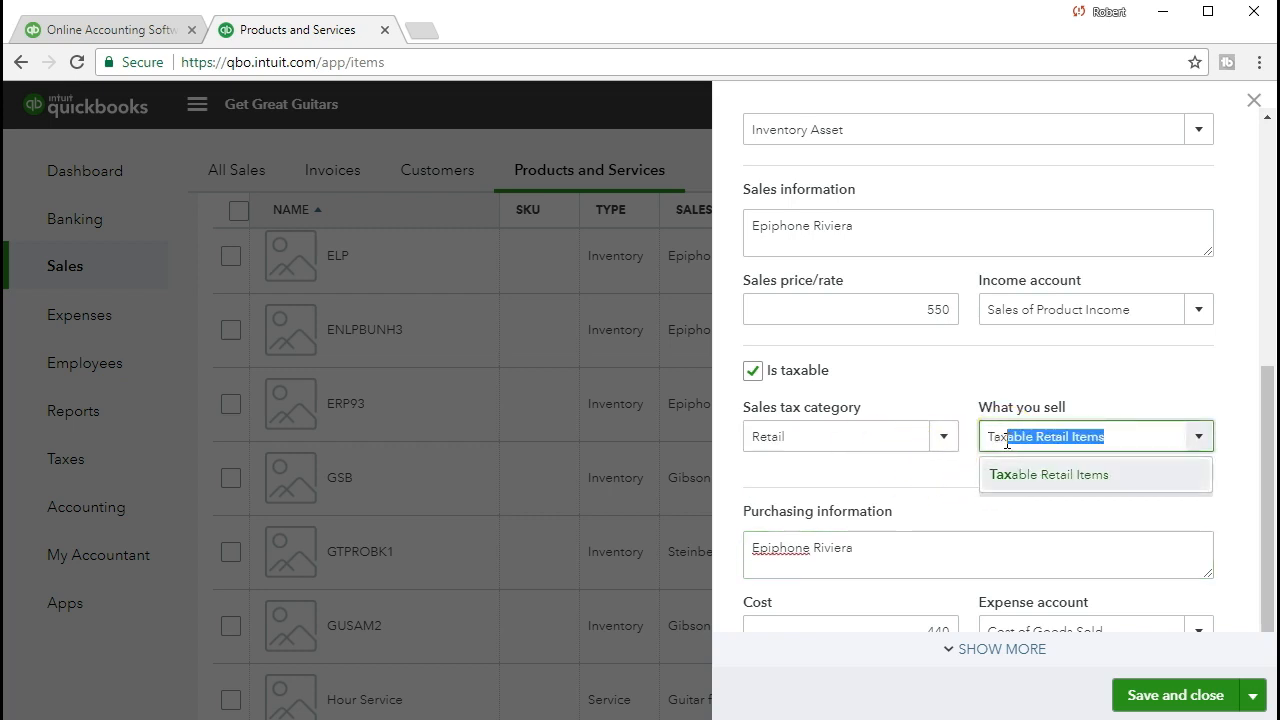
{"action": "key", "text": "Return"}
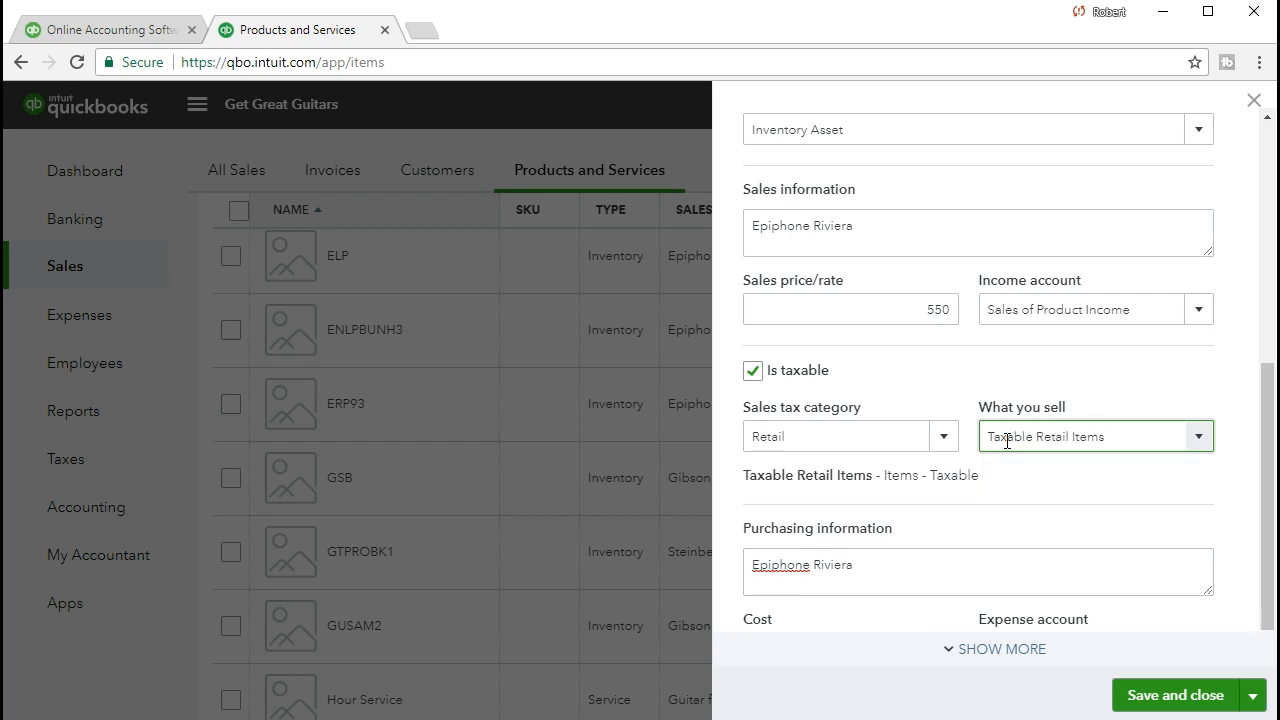
{"action": "left_click", "coordinate": [1158, 694]}
- Make GSB taxable under Retail as Taxable Retail Items and save it
{"action": "scroll", "coordinate": [990, 590], "scroll_direction": "down", "scroll_amount": 3}
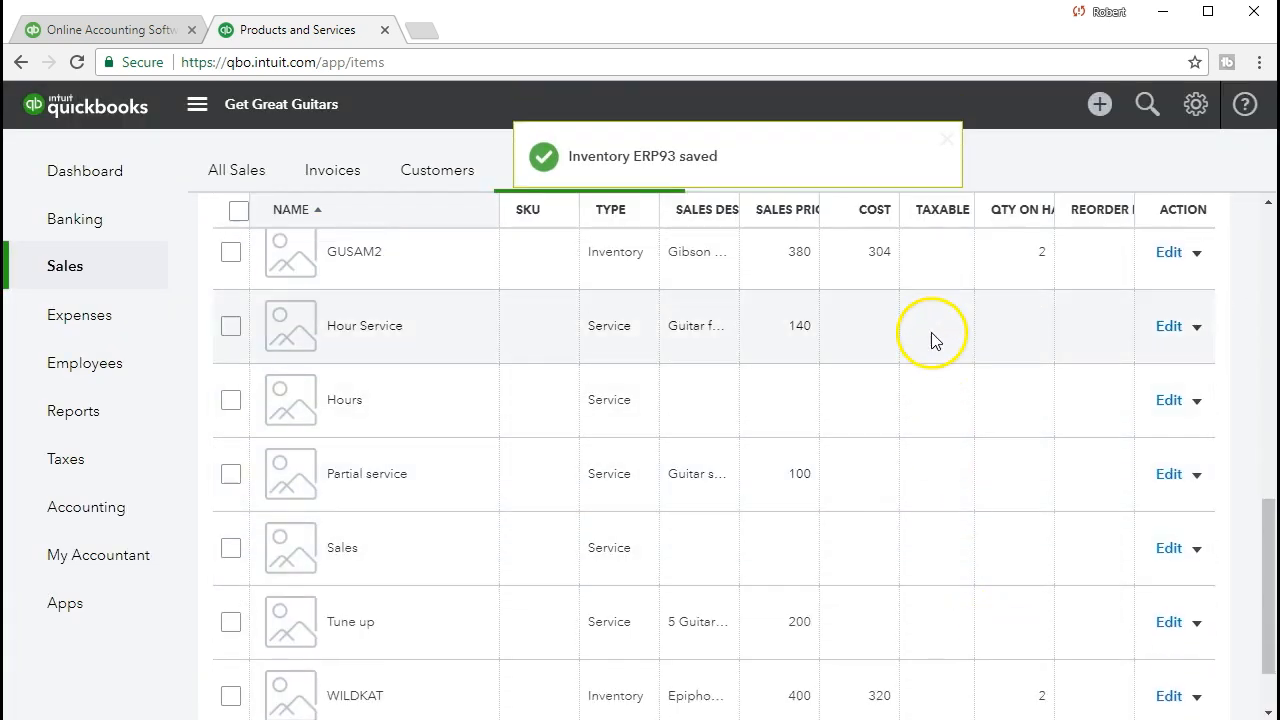
{"action": "scroll", "coordinate": [923, 391], "scroll_direction": "up", "scroll_amount": 5}
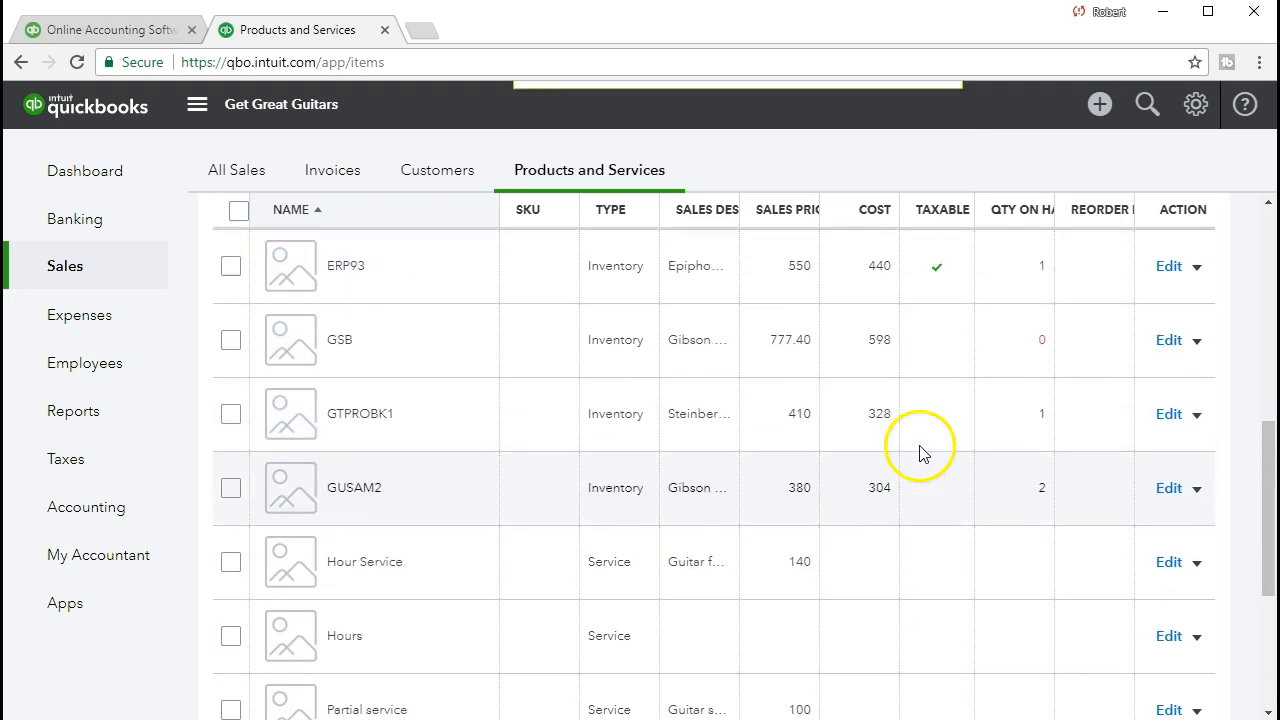
{"action": "scroll", "coordinate": [921, 452], "scroll_direction": "up", "scroll_amount": 1}
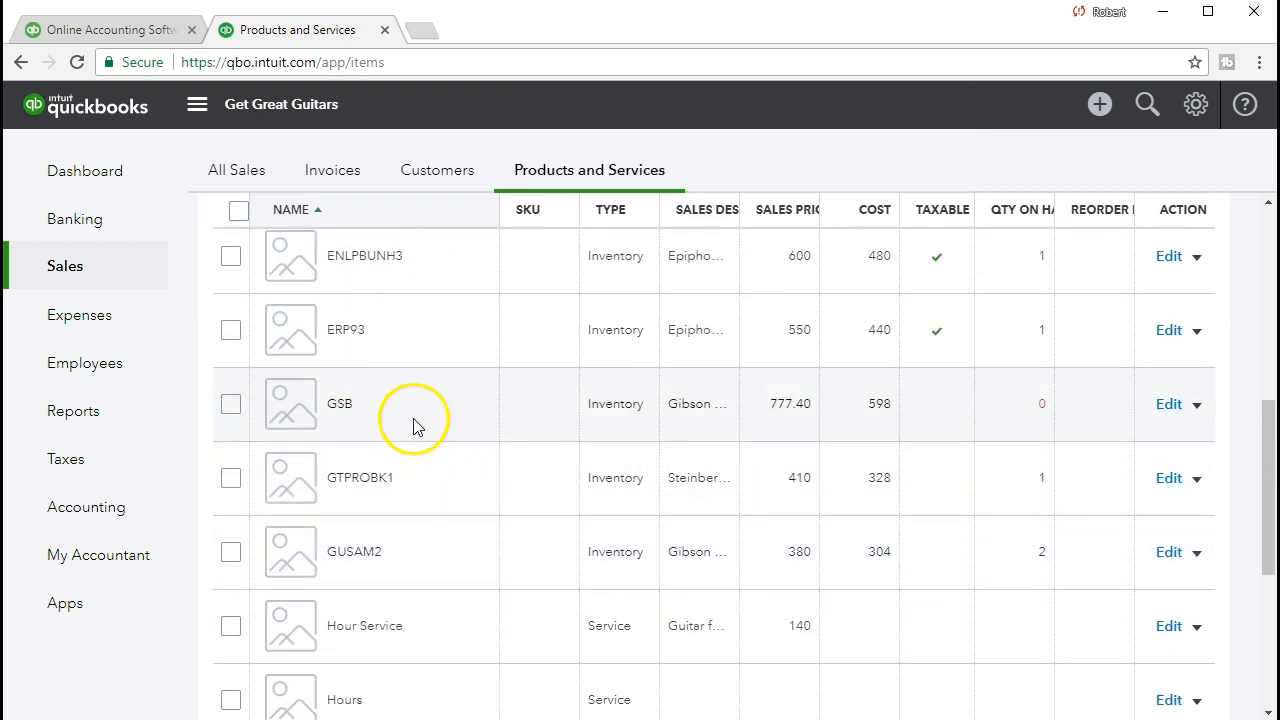
{"action": "left_click", "coordinate": [1170, 406]}
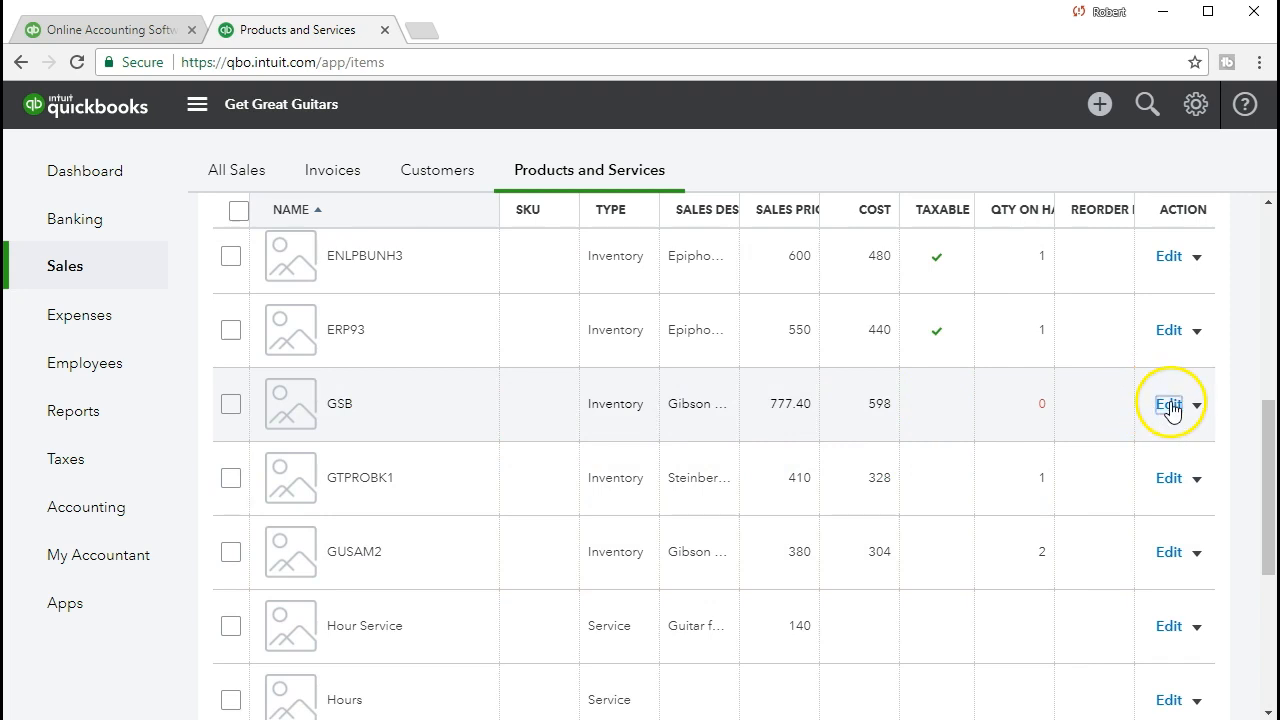
{"action": "scroll", "coordinate": [1045, 450], "scroll_direction": "down", "scroll_amount": 3}
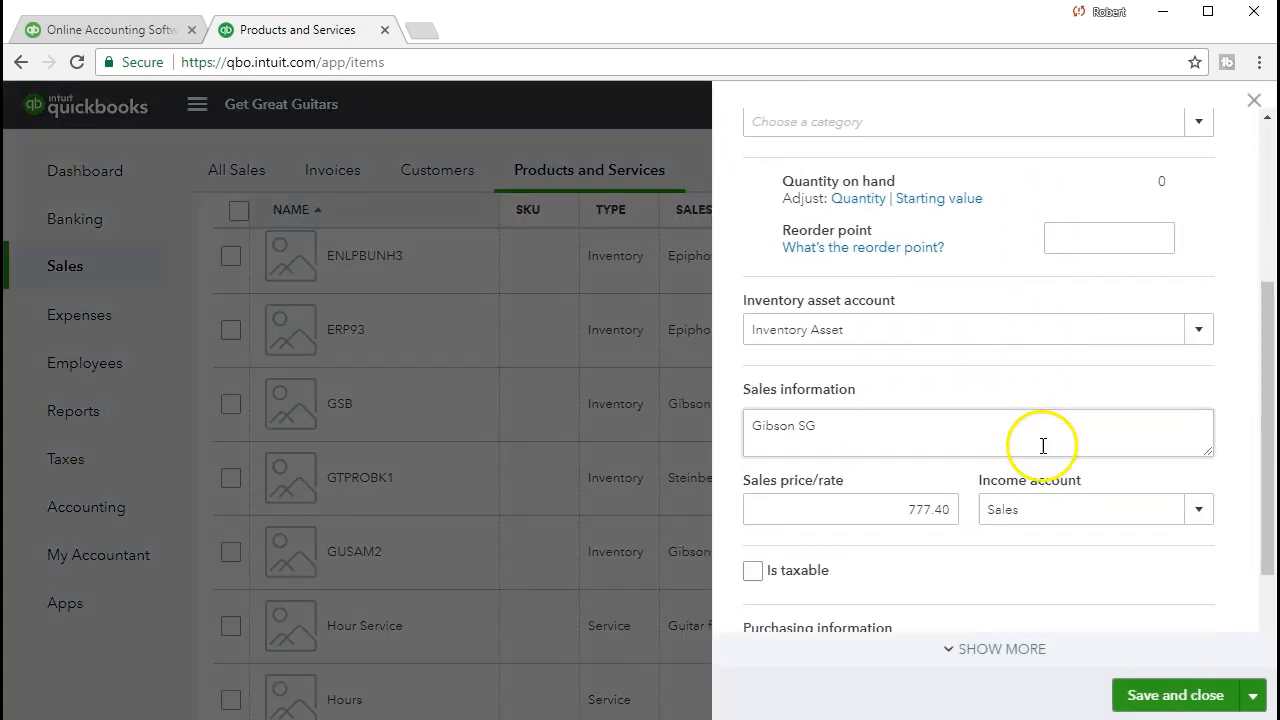
{"action": "scroll", "coordinate": [951, 443], "scroll_direction": "down", "scroll_amount": 1}
{"action": "left_click", "coordinate": [755, 430]}
{"action": "left_click", "coordinate": [813, 497]}
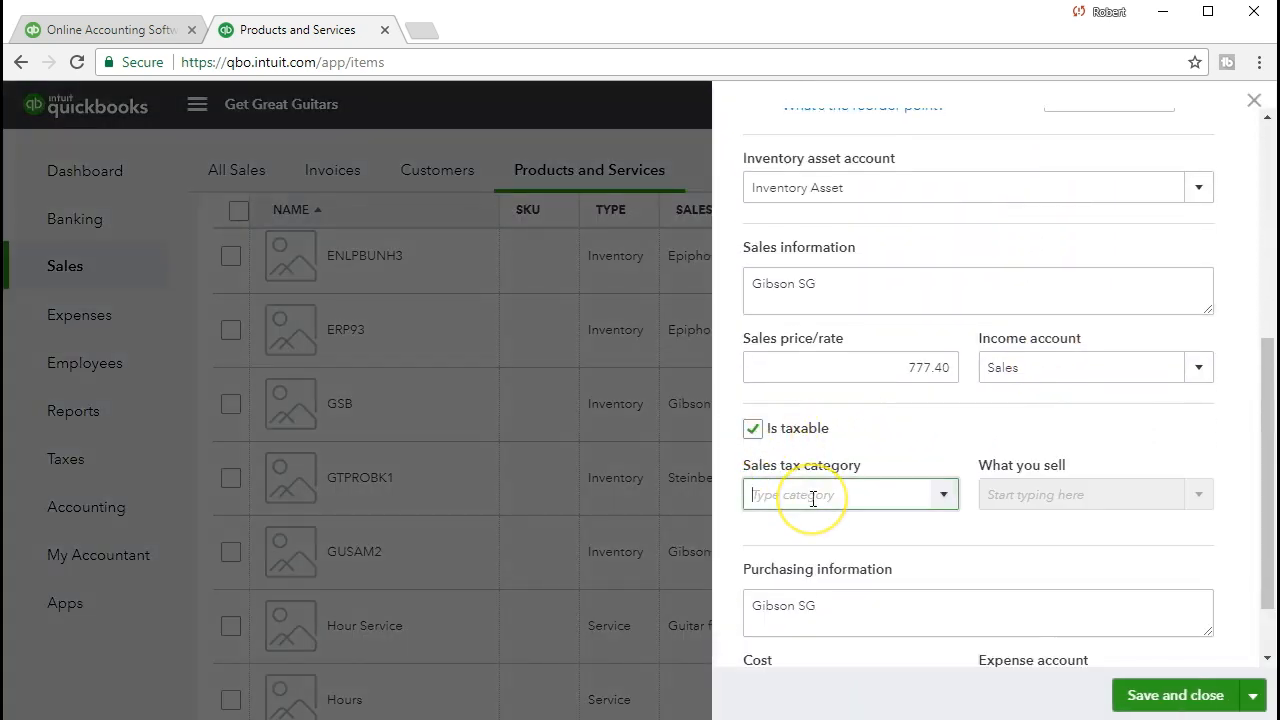
{"action": "type", "text": "Retail"}
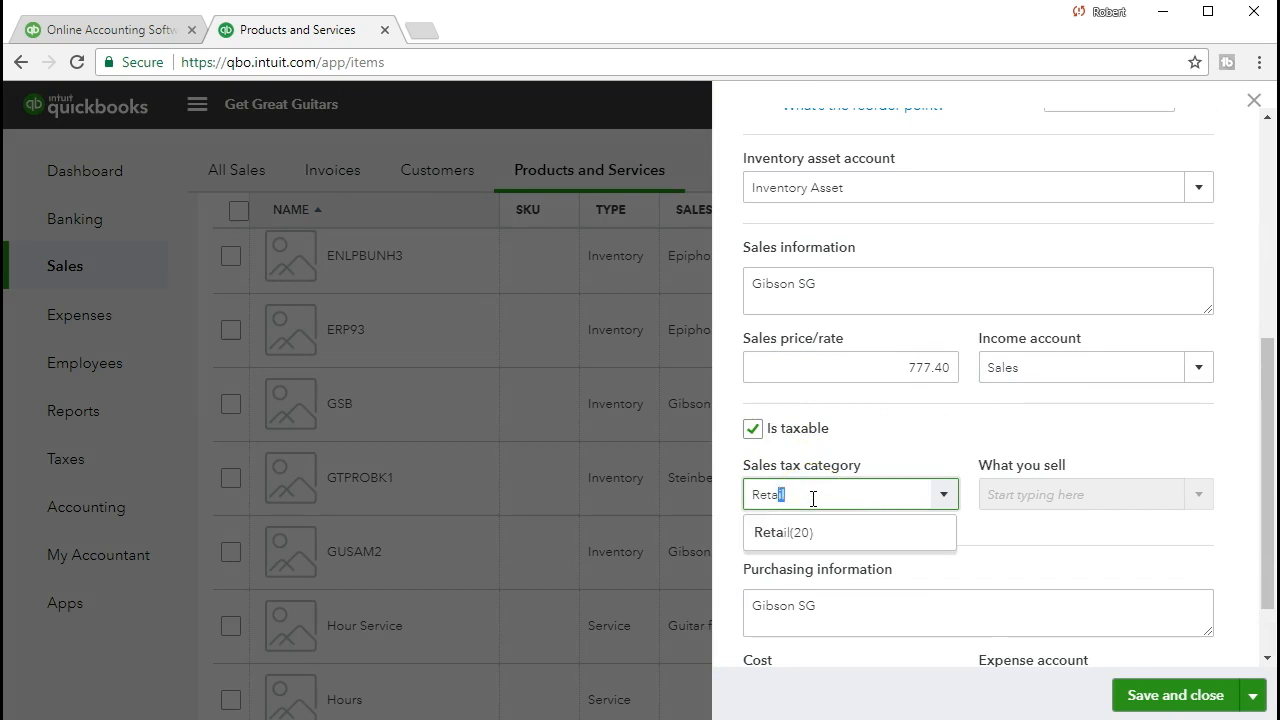
{"action": "key", "text": "Tab"}
{"action": "left_click", "coordinate": [1023, 492]}
{"action": "type", "text": "tax"}
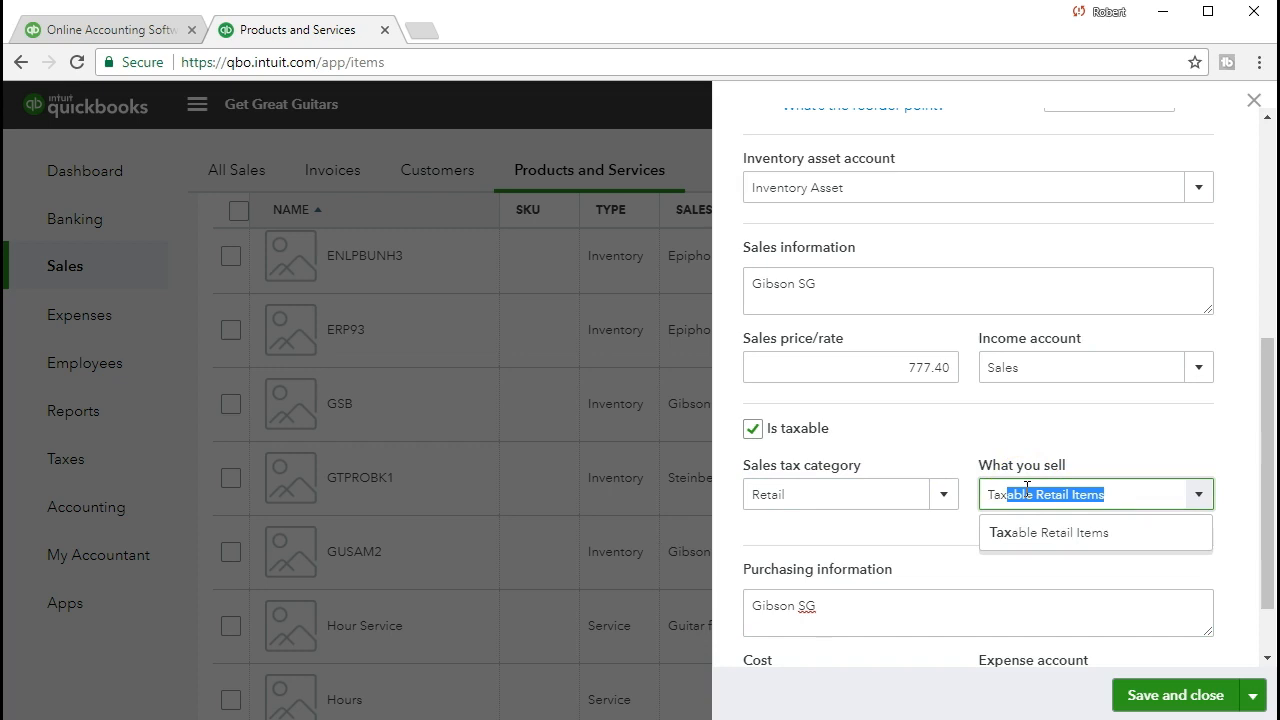
{"action": "key", "text": "Tab"}
{"action": "left_click", "coordinate": [1152, 692]}
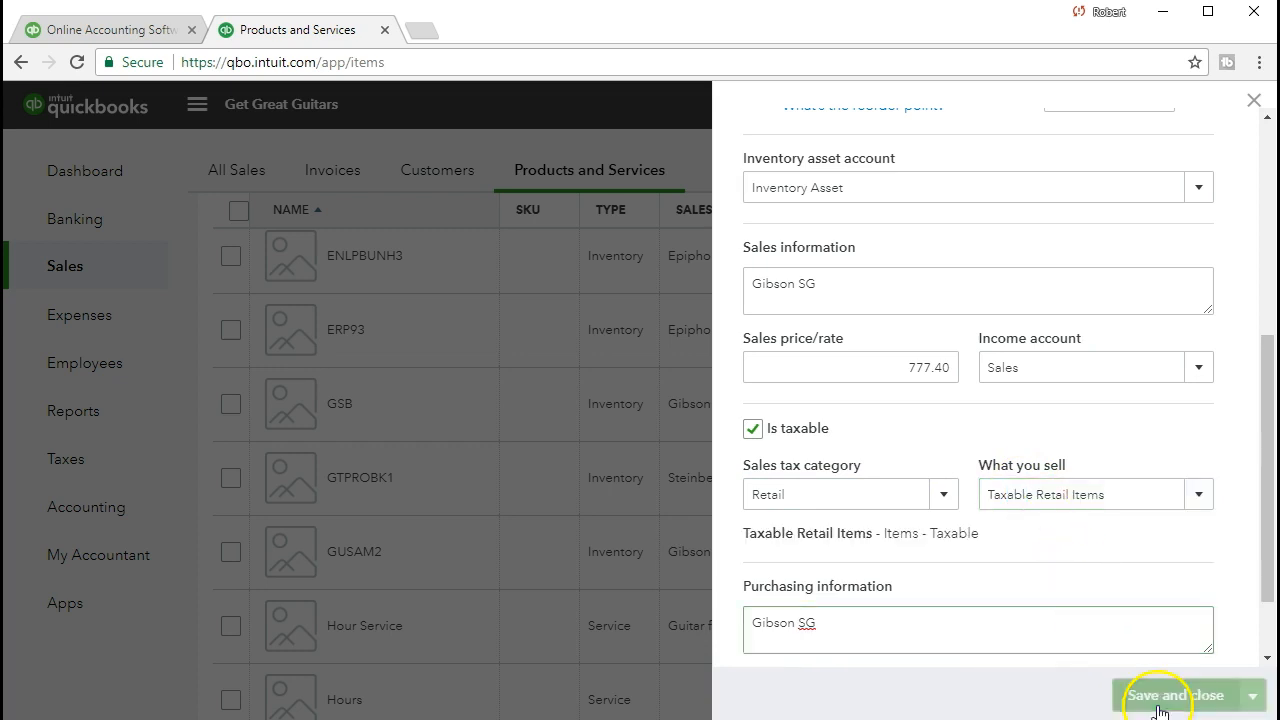
{"action": "scroll", "coordinate": [914, 423], "scroll_direction": "up", "scroll_amount": 3}
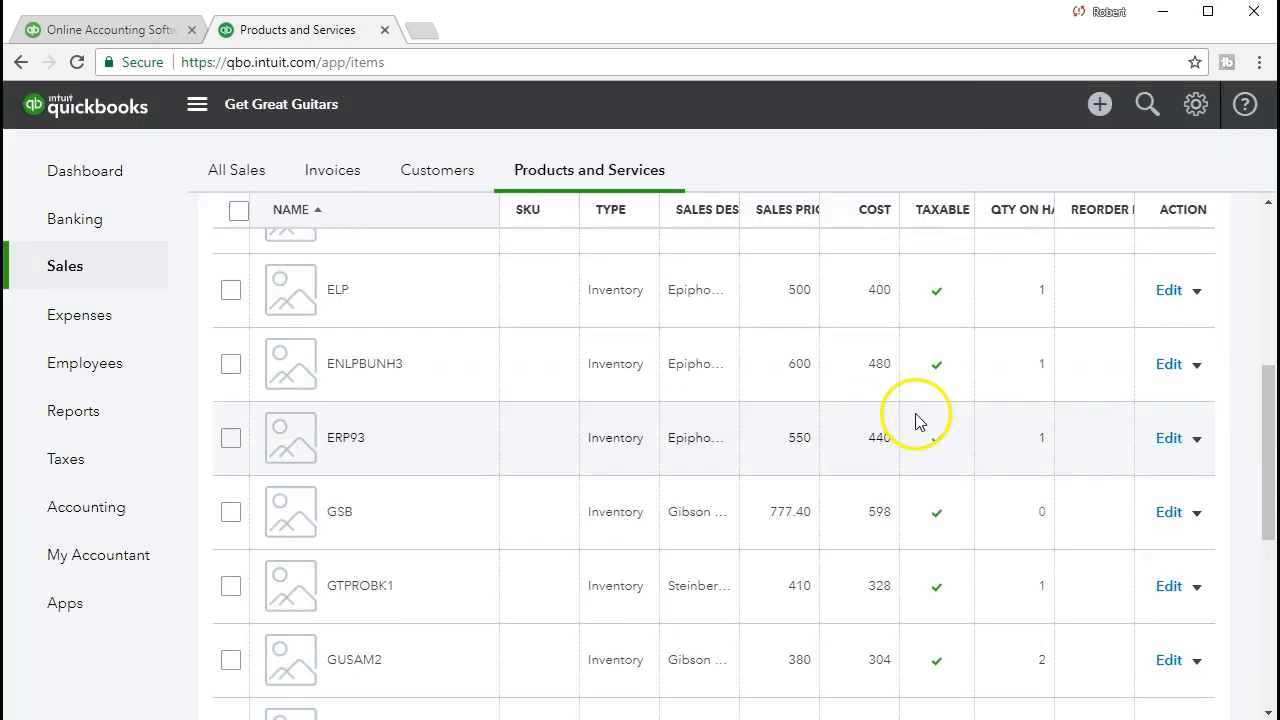
{"action": "scroll", "coordinate": [988, 418], "scroll_direction": "up", "scroll_amount": 1}
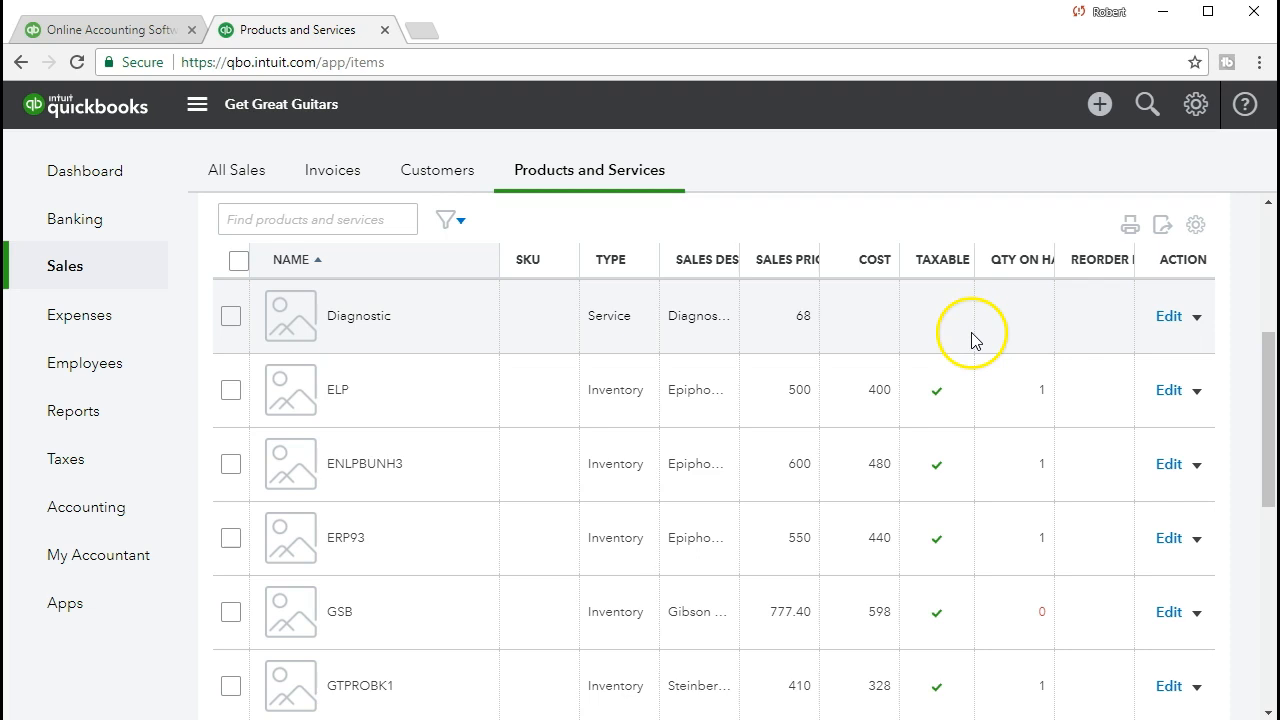
{"action": "scroll", "coordinate": [957, 396], "scroll_direction": "down", "scroll_amount": 1}
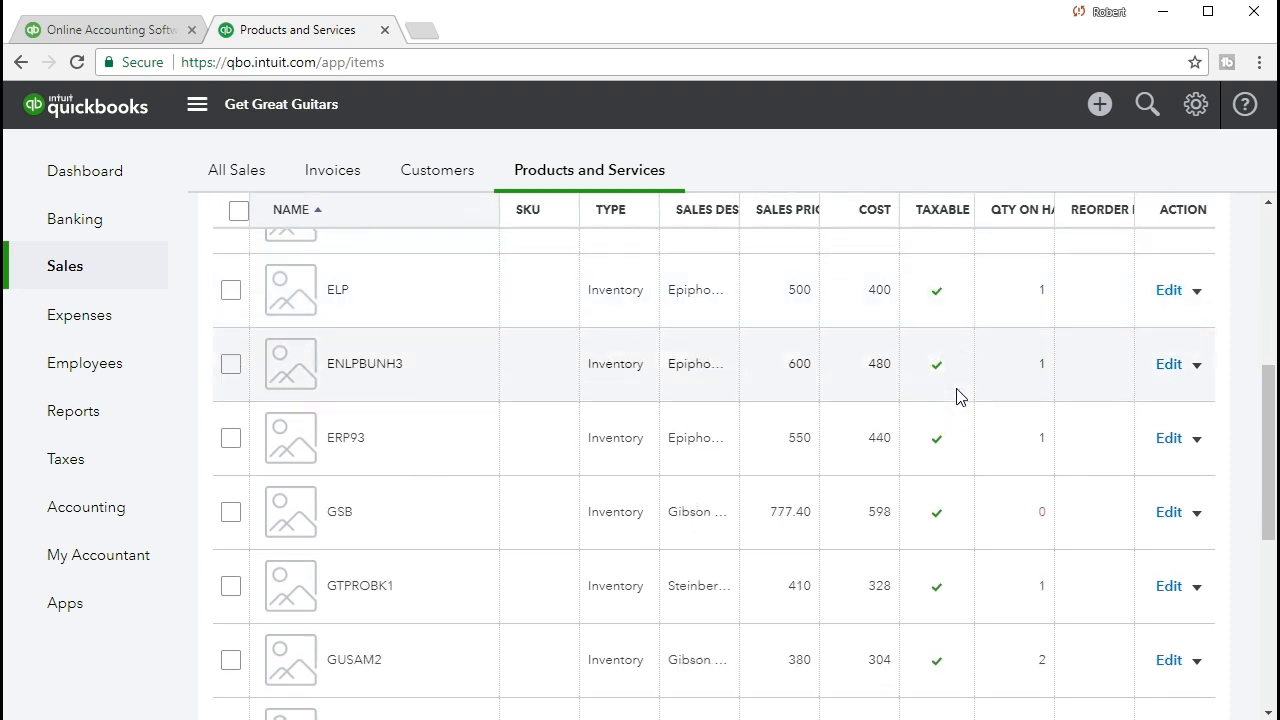
{"action": "scroll", "coordinate": [957, 447], "scroll_direction": "down", "scroll_amount": 1}
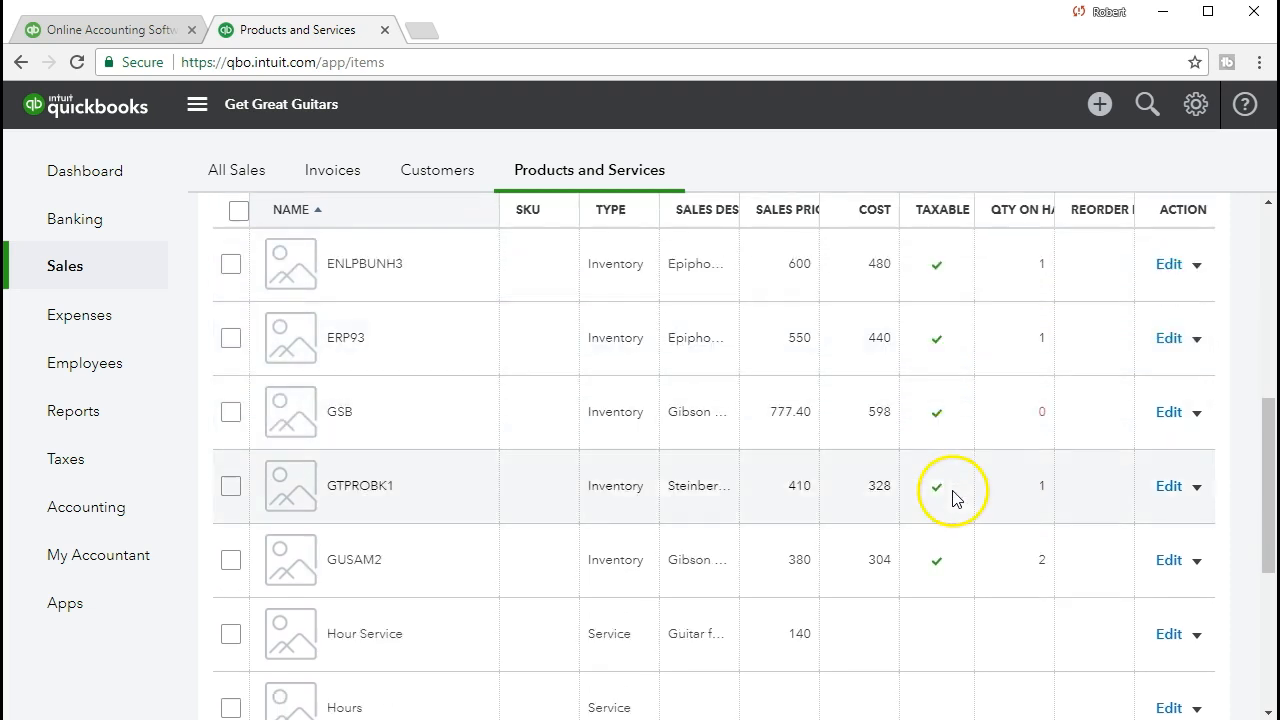
{"action": "scroll", "coordinate": [951, 553], "scroll_direction": "down", "scroll_amount": 1}
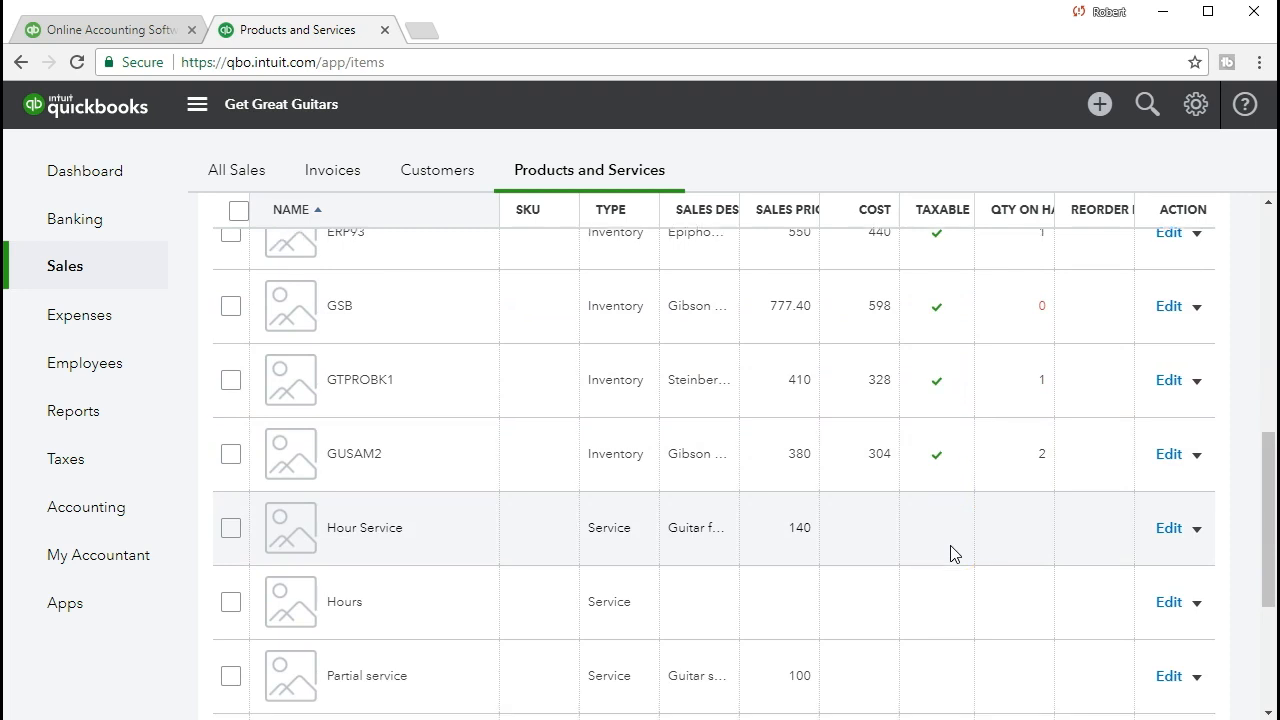
{"action": "scroll", "coordinate": [945, 545], "scroll_direction": "down", "scroll_amount": 1}
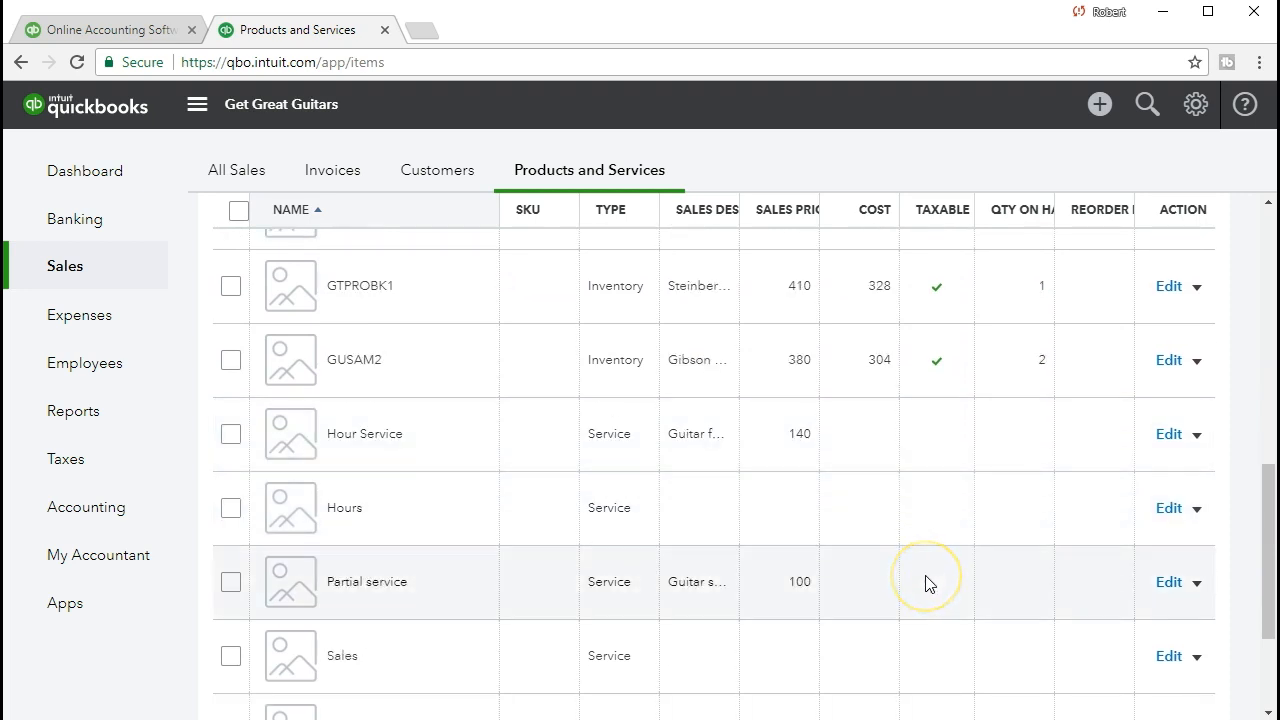
{"action": "scroll", "coordinate": [930, 584], "scroll_direction": "down", "scroll_amount": 1}
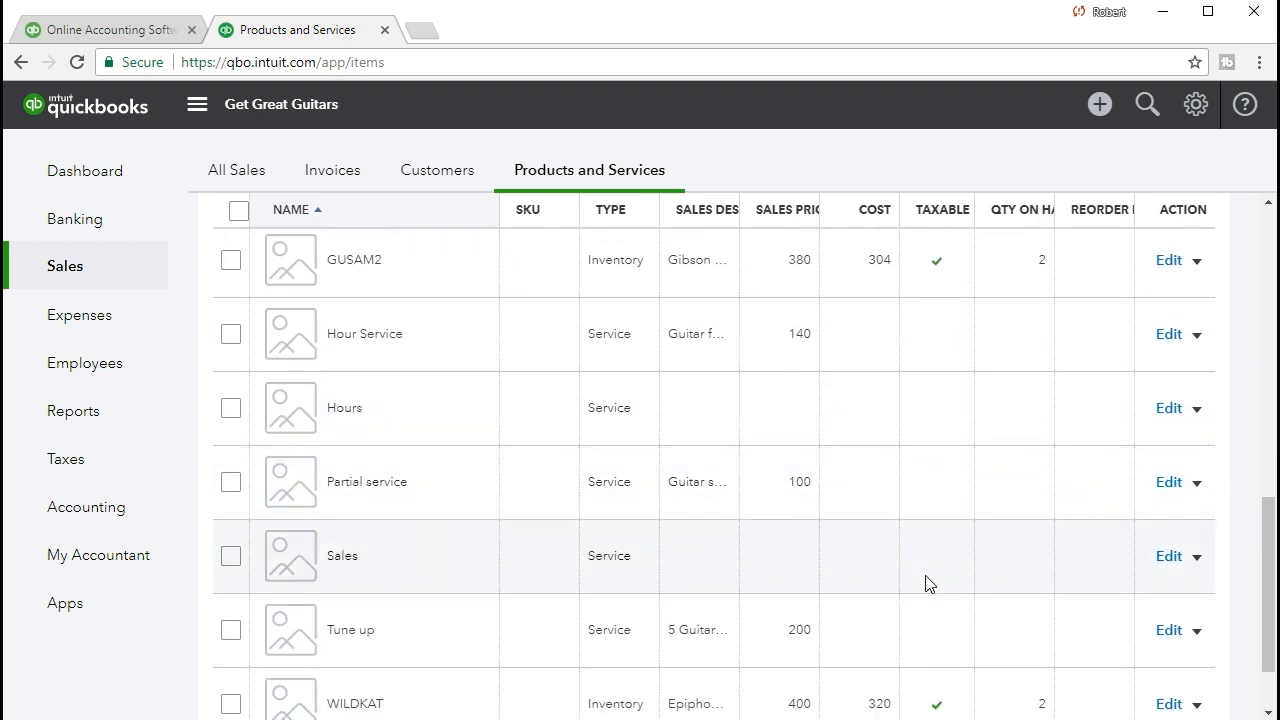
{"action": "scroll", "coordinate": [925, 584], "scroll_direction": "down", "scroll_amount": 1}
{"action": "left_click", "coordinate": [928, 592]}
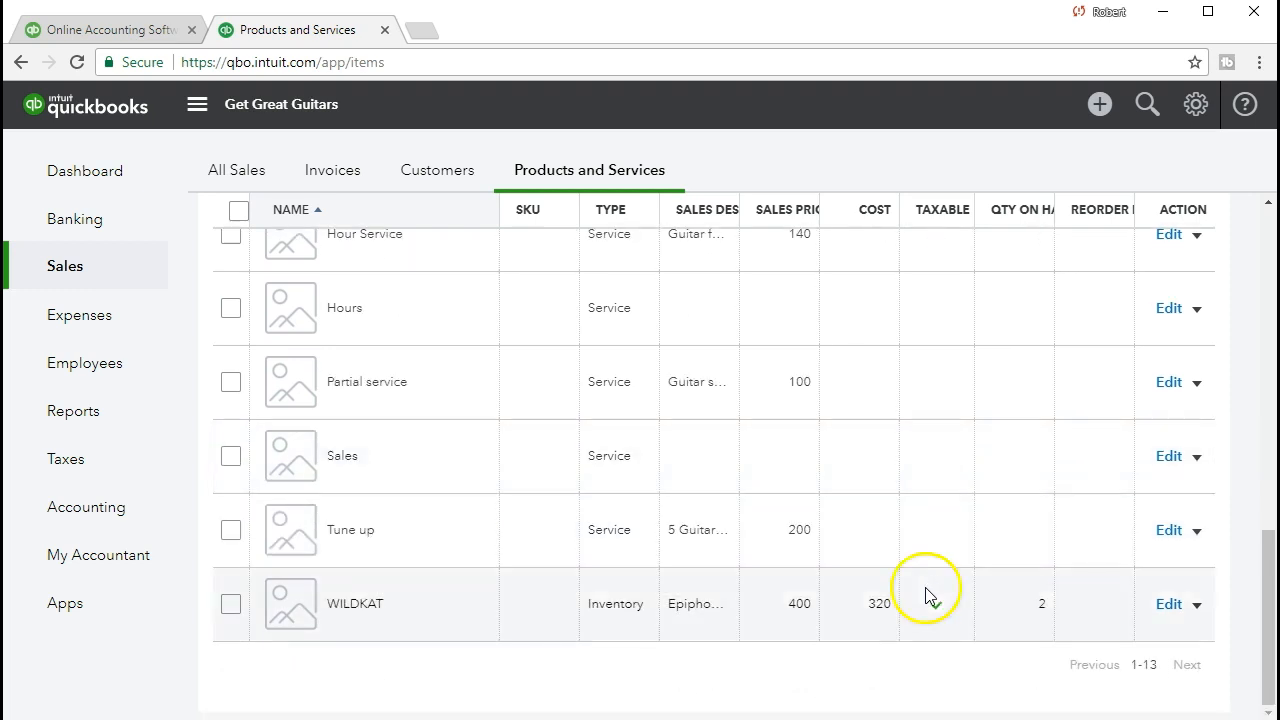
{"action": "left_click", "coordinate": [948, 615]}
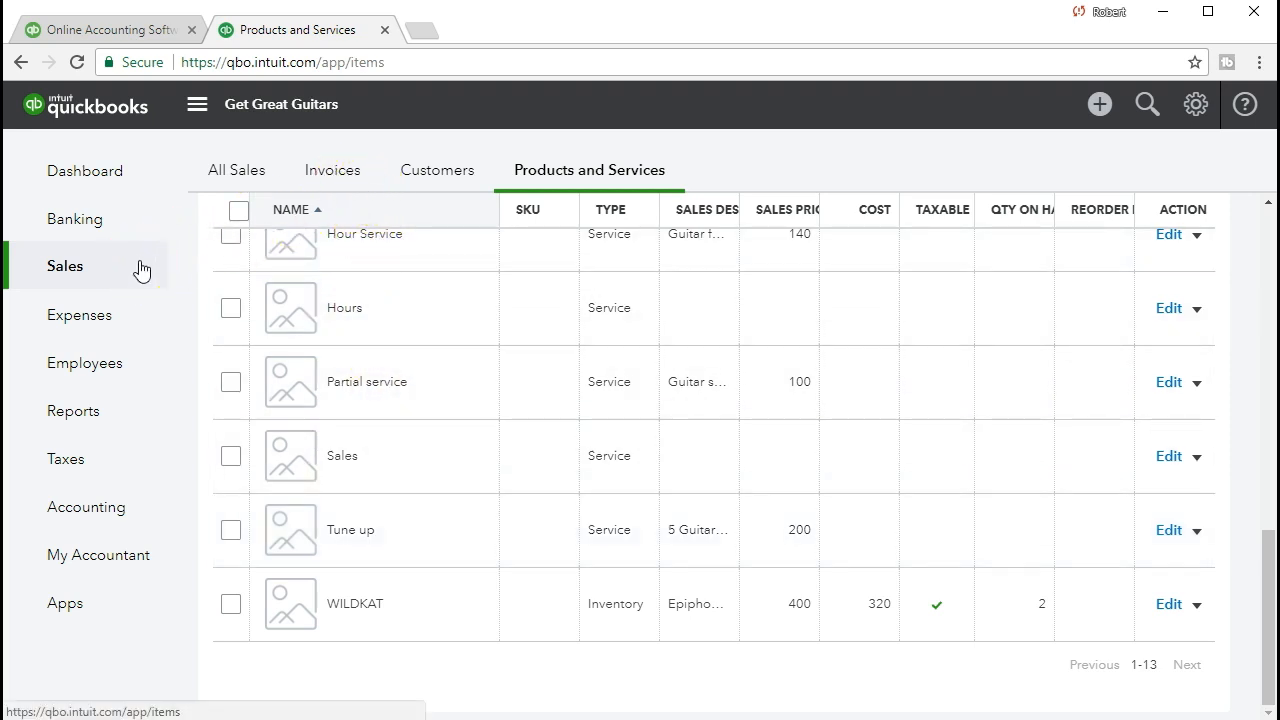
- Create a new invoice for Anderson Guitars with its billing address filled in
{"action": "left_click", "coordinate": [320, 186]}
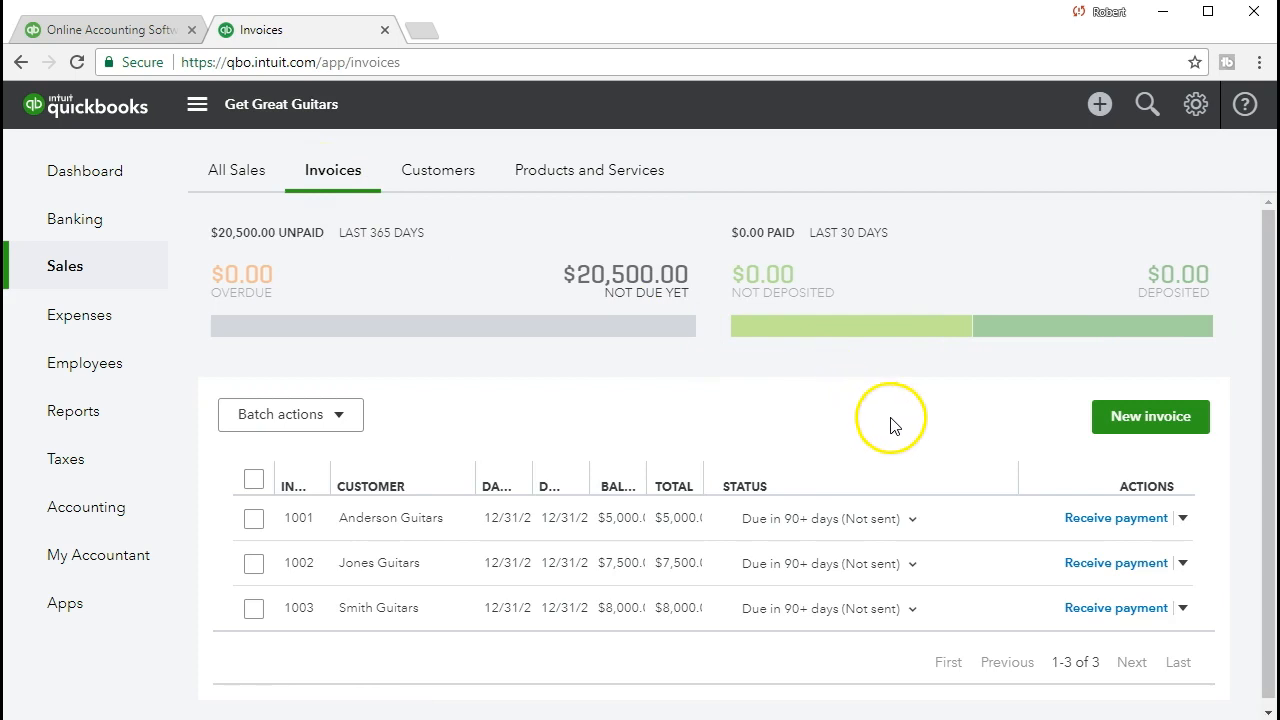
{"action": "left_click", "coordinate": [1127, 430]}
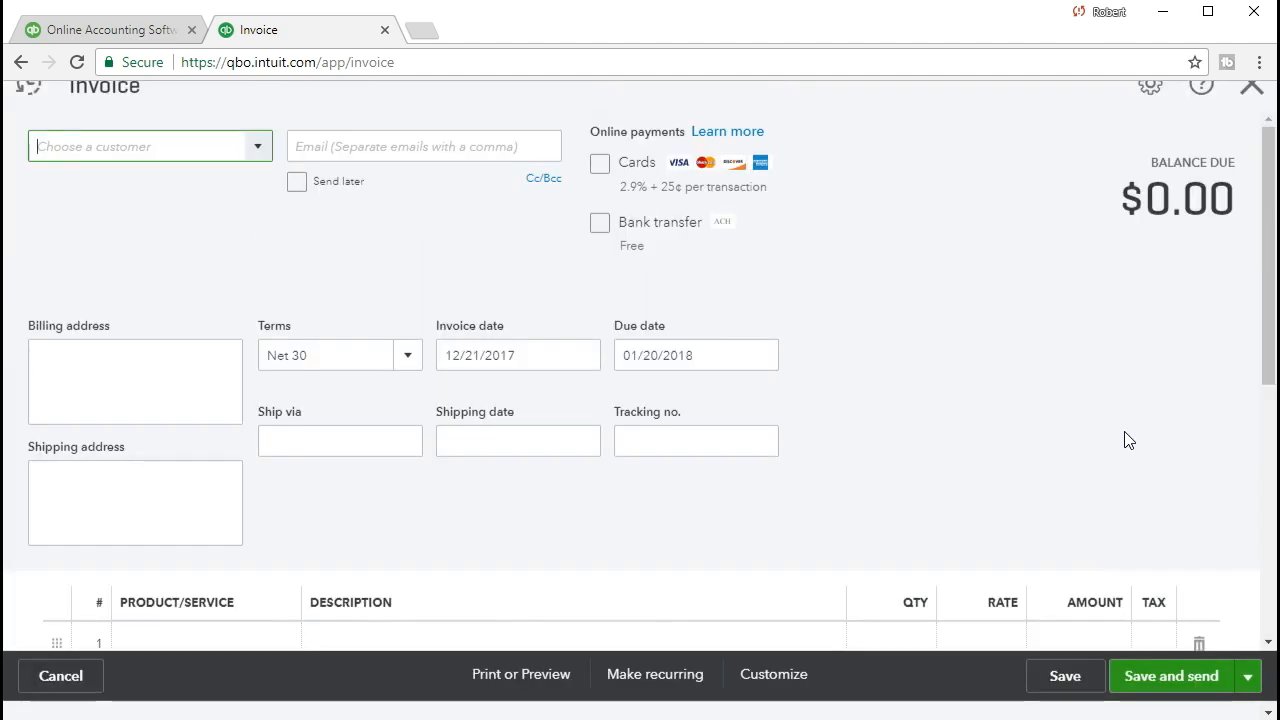
{"action": "left_click", "coordinate": [1067, 413]}
{"action": "left_click", "coordinate": [255, 178]}
{"action": "left_click", "coordinate": [187, 241]}
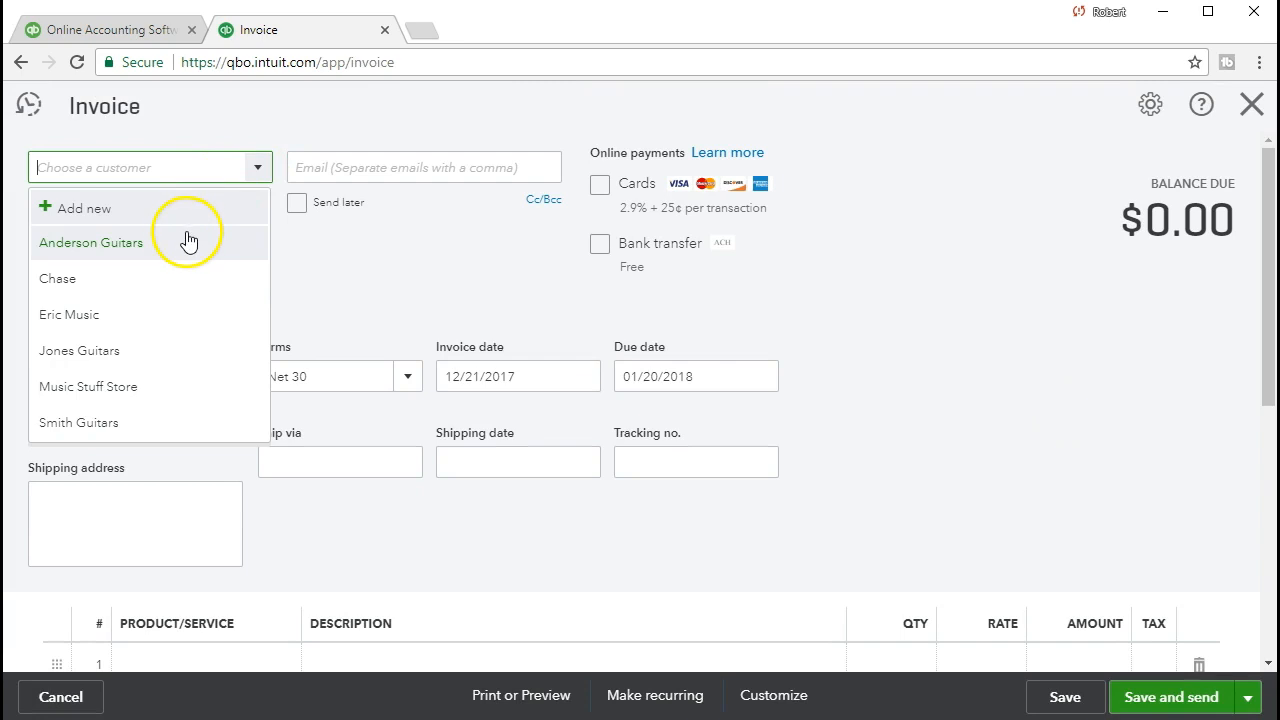
{"action": "left_click", "coordinate": [157, 400]}
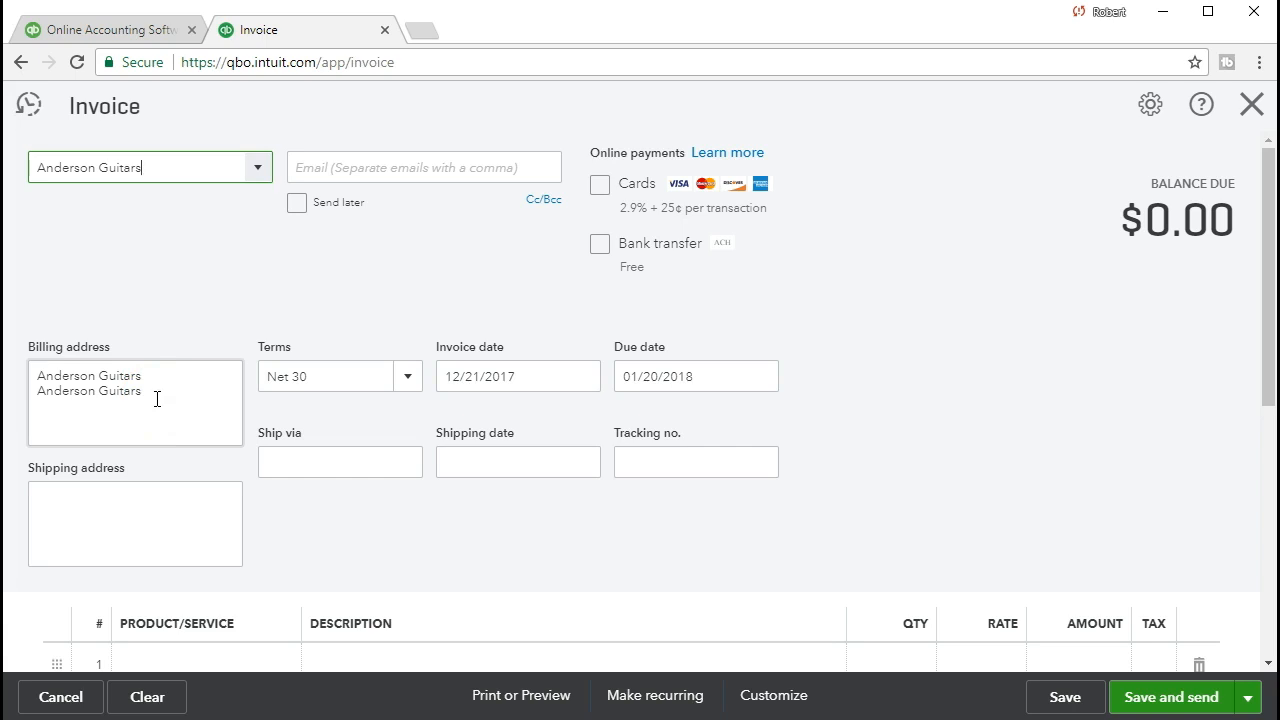
{"action": "scroll", "coordinate": [157, 399], "scroll_direction": "down", "scroll_amount": 2}
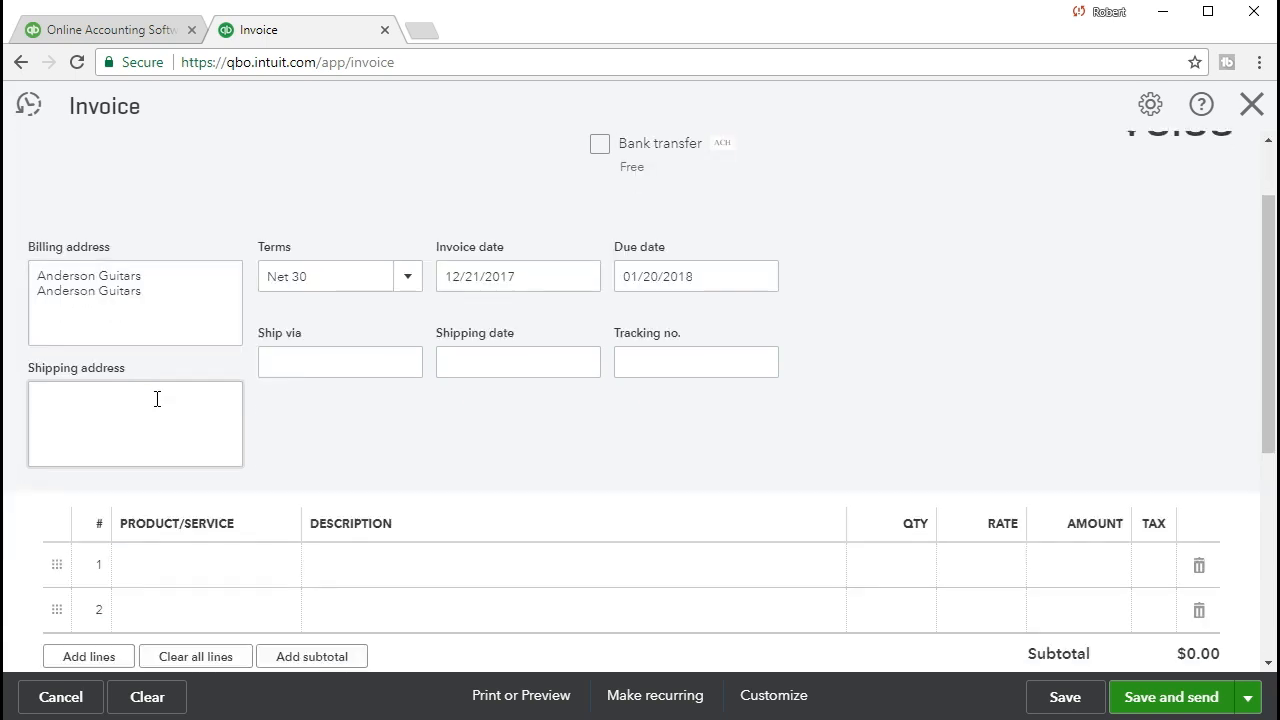
- Put ELP (Epiphone Les Paul, qty 1 at 500) on the first invoice line
{"action": "left_click", "coordinate": [157, 462]}
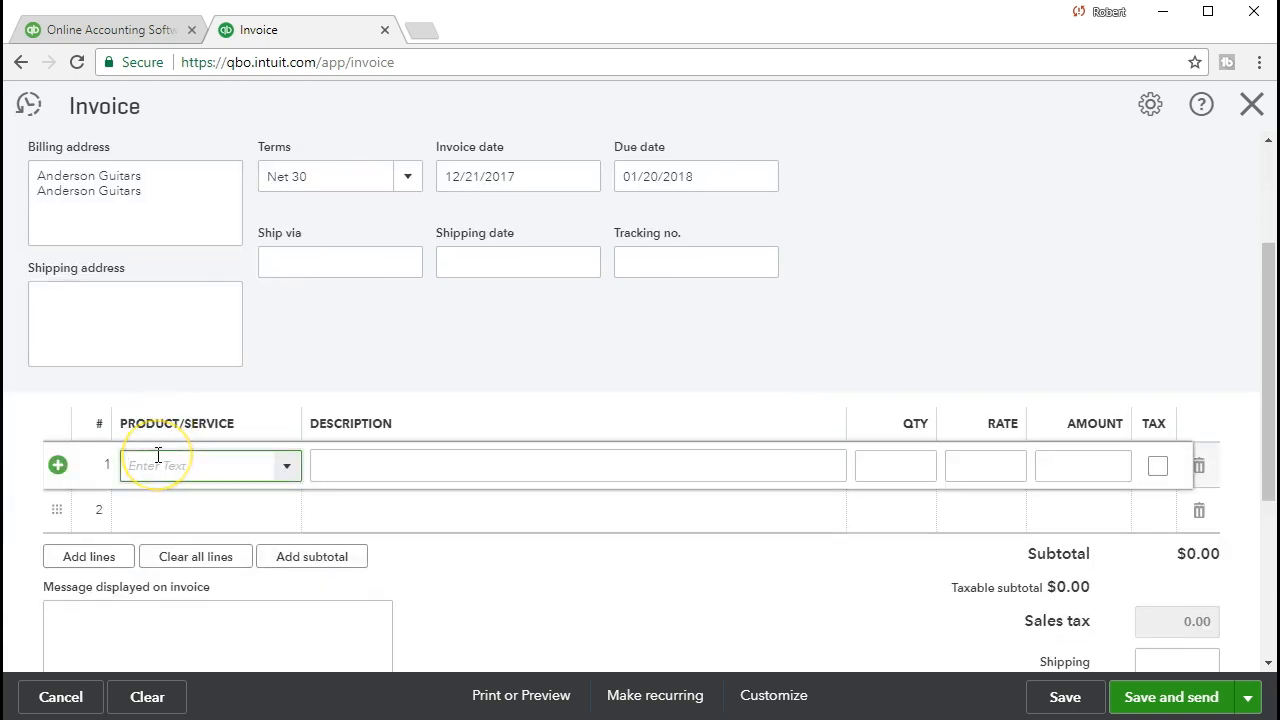
{"action": "left_click", "coordinate": [287, 474]}
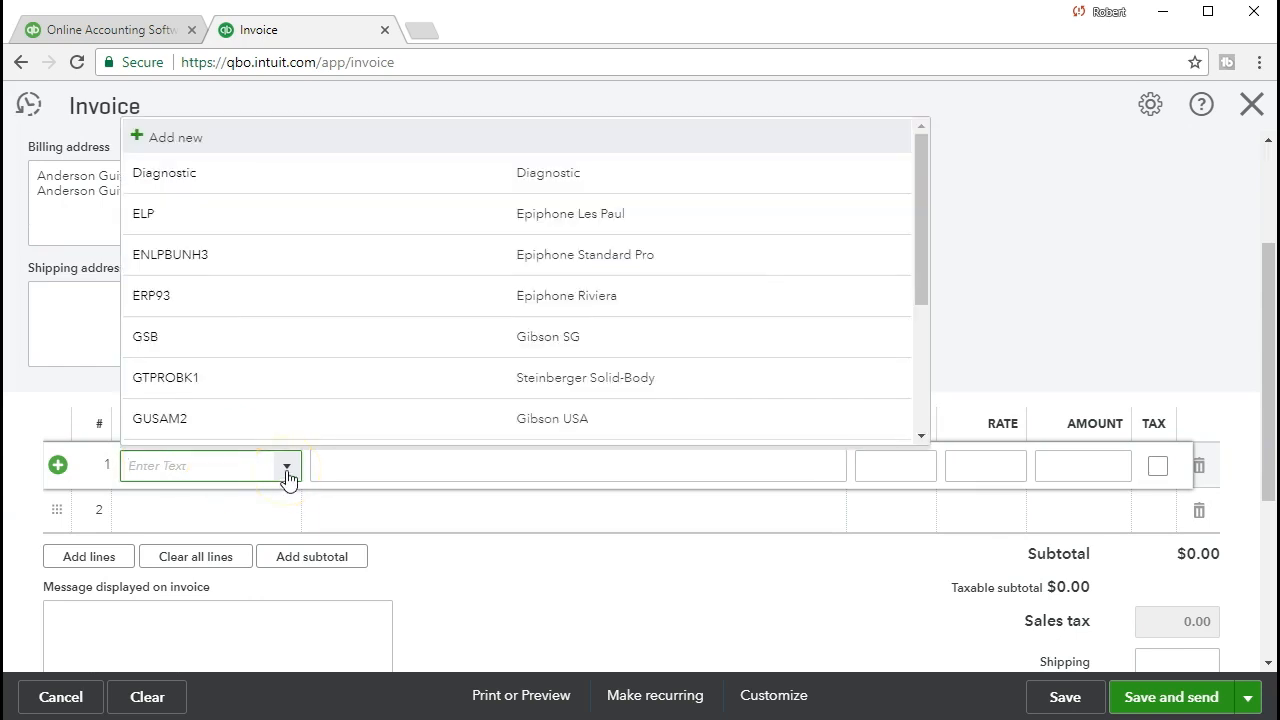
{"action": "left_click", "coordinate": [278, 235]}
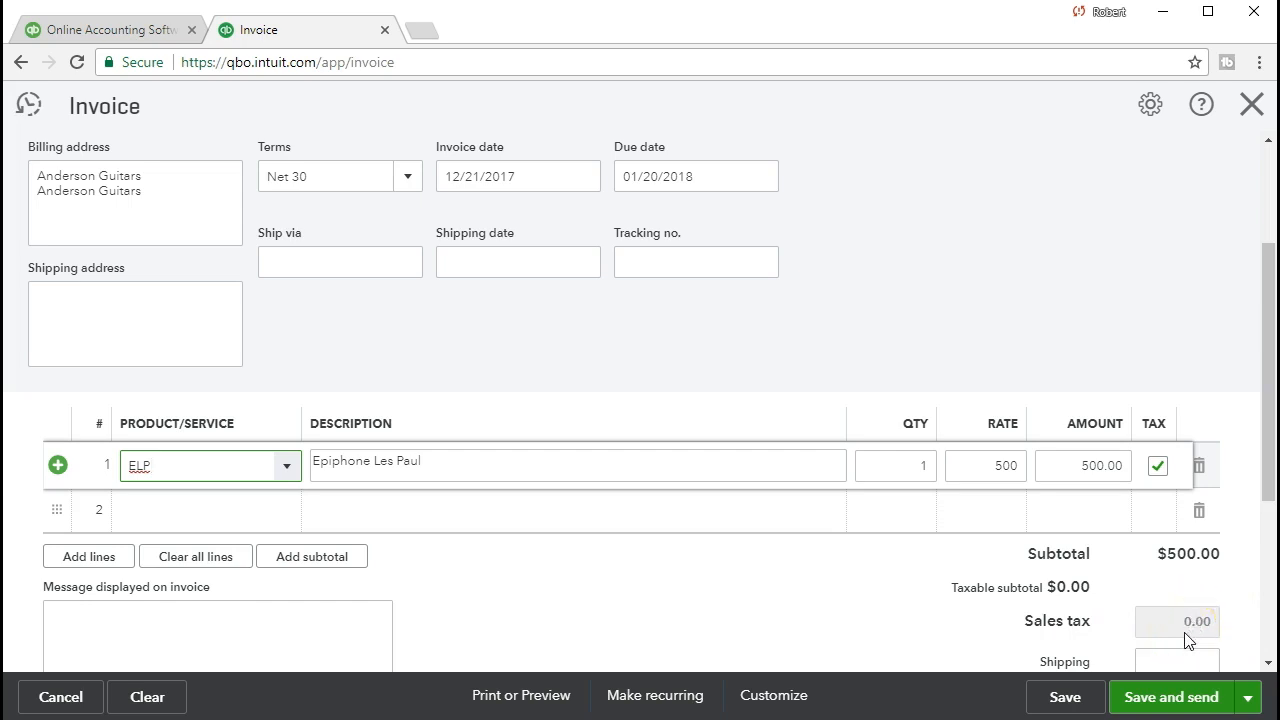
{"action": "left_click", "coordinate": [543, 513]}
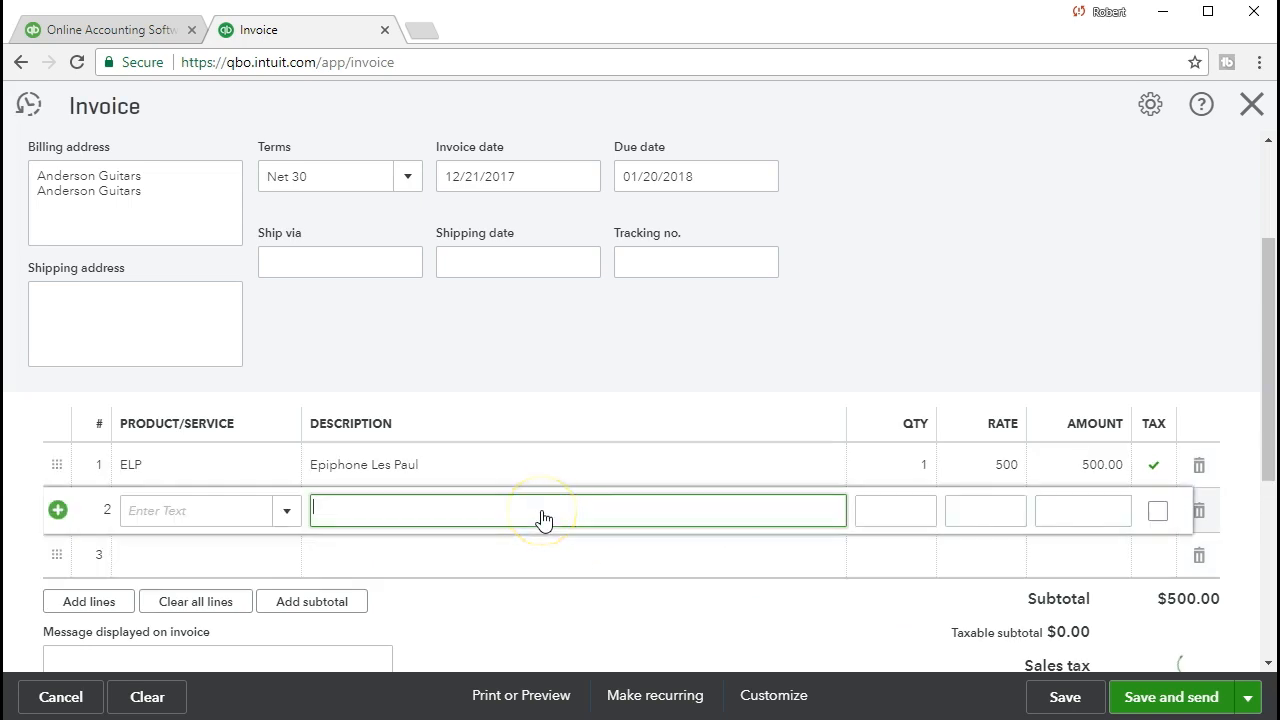
{"action": "scroll", "coordinate": [700, 597], "scroll_direction": "down", "scroll_amount": 1}
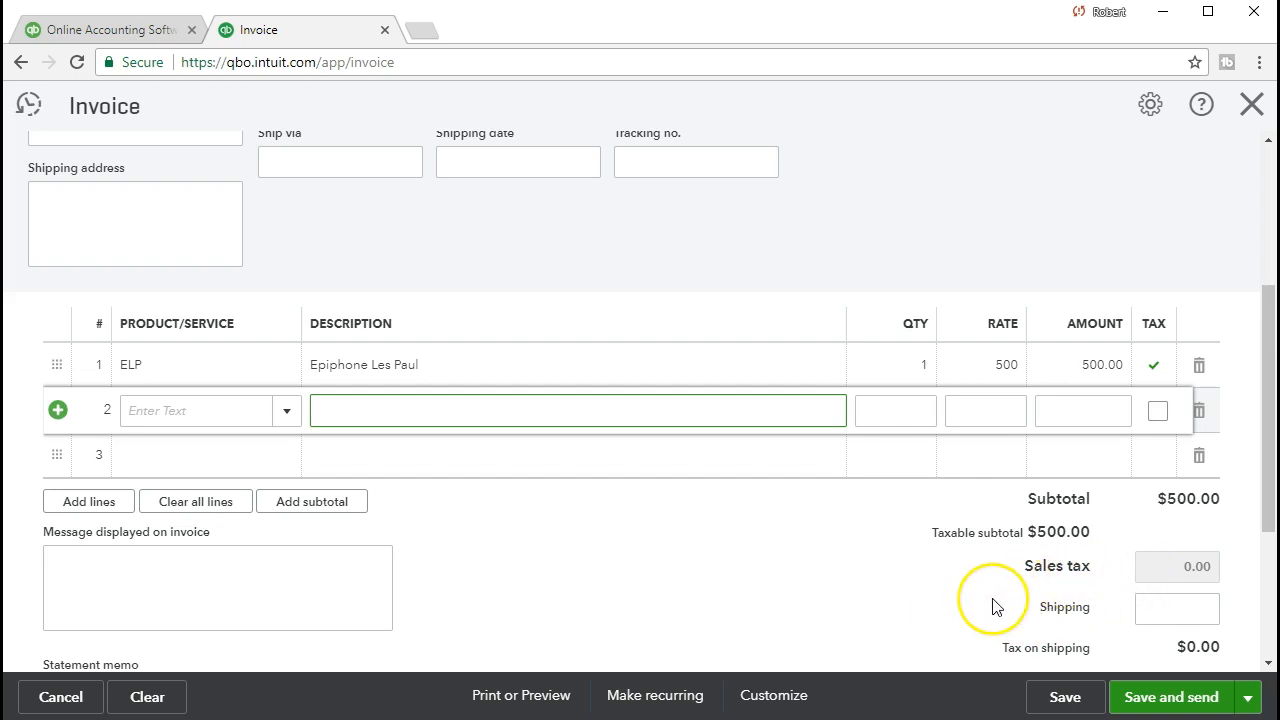
{"action": "scroll", "coordinate": [995, 607], "scroll_direction": "up", "scroll_amount": 2}
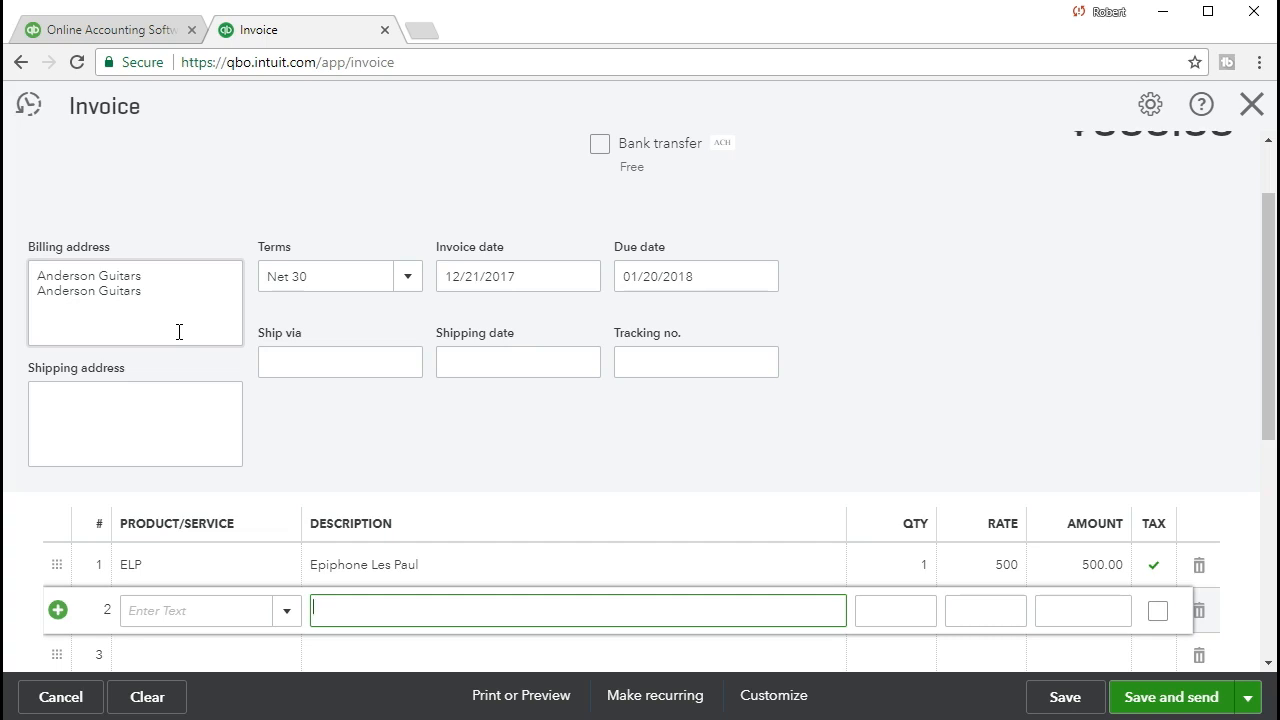
{"action": "scroll", "coordinate": [401, 392], "scroll_direction": "up", "scroll_amount": 1}
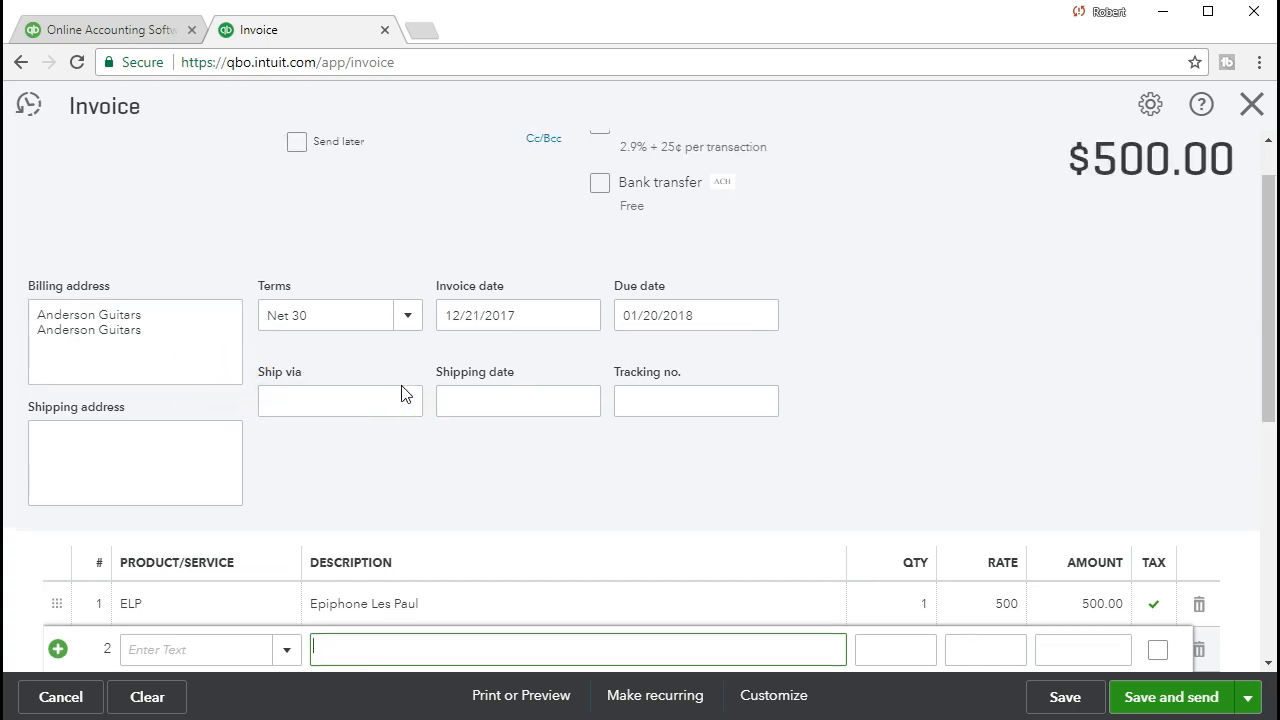
{"action": "scroll", "coordinate": [401, 392], "scroll_direction": "up", "scroll_amount": 1}
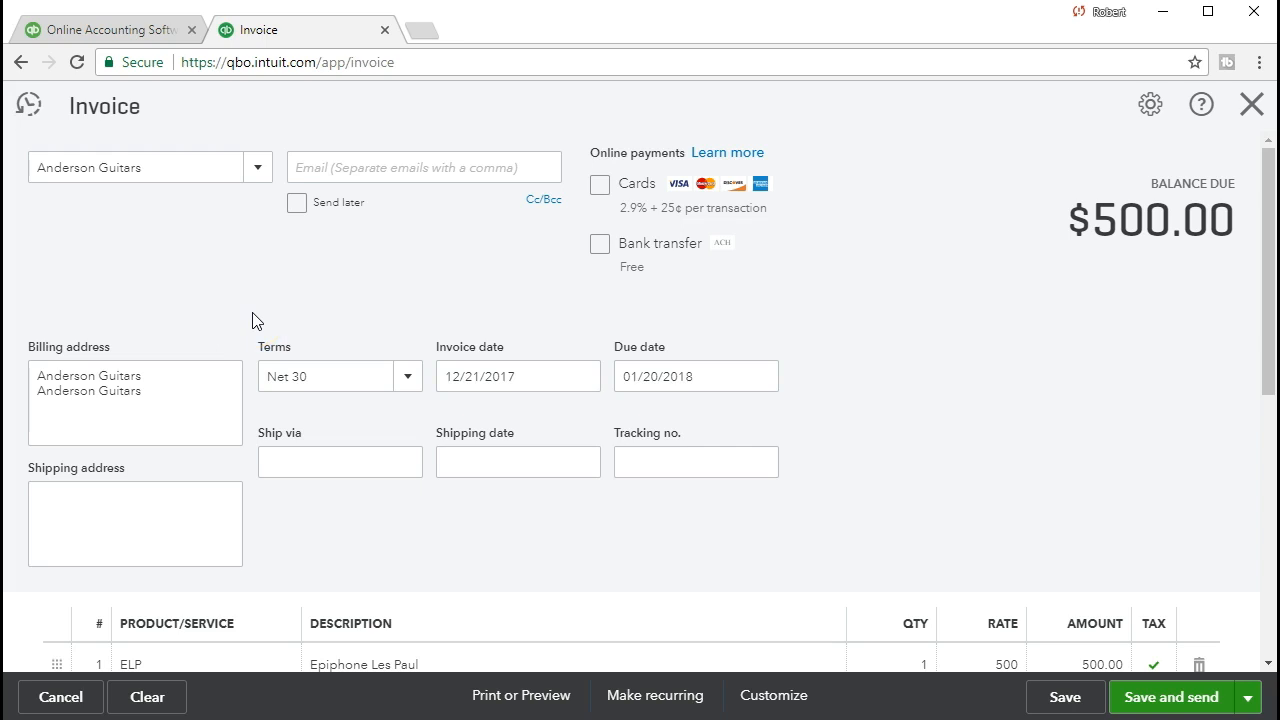
{"action": "left_click", "coordinate": [168, 400]}
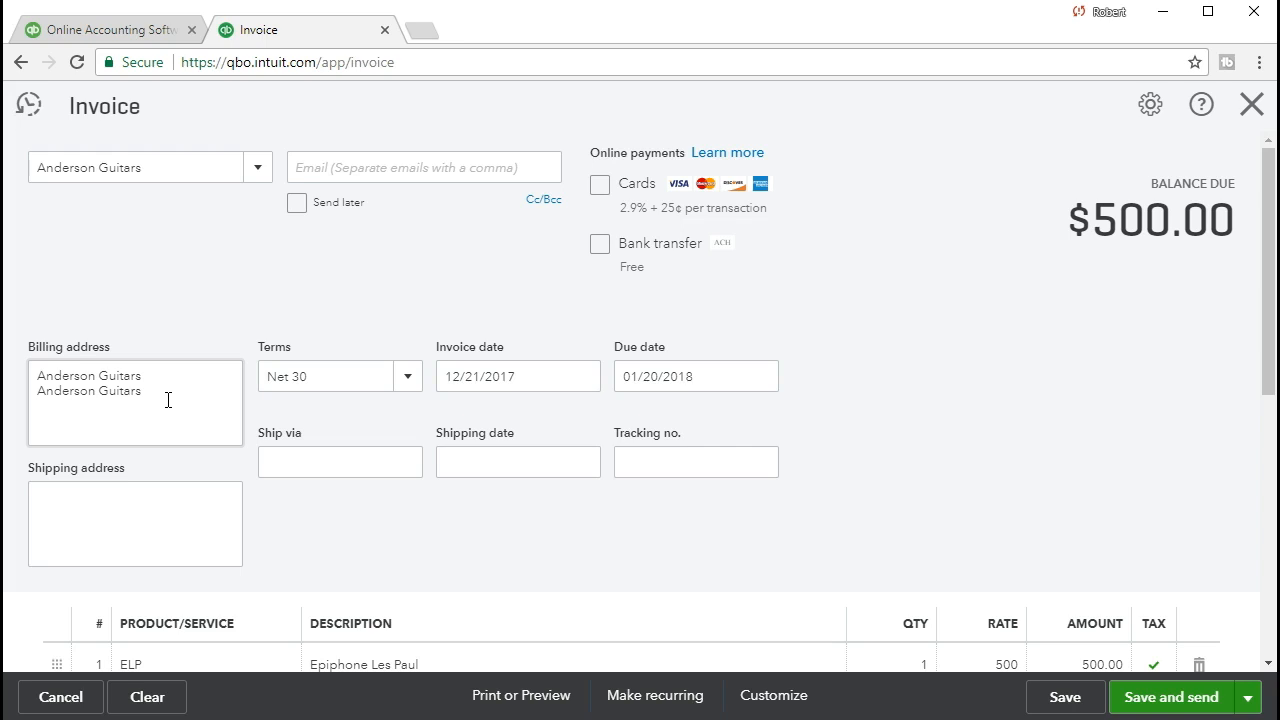
{"action": "left_click", "coordinate": [932, 484]}
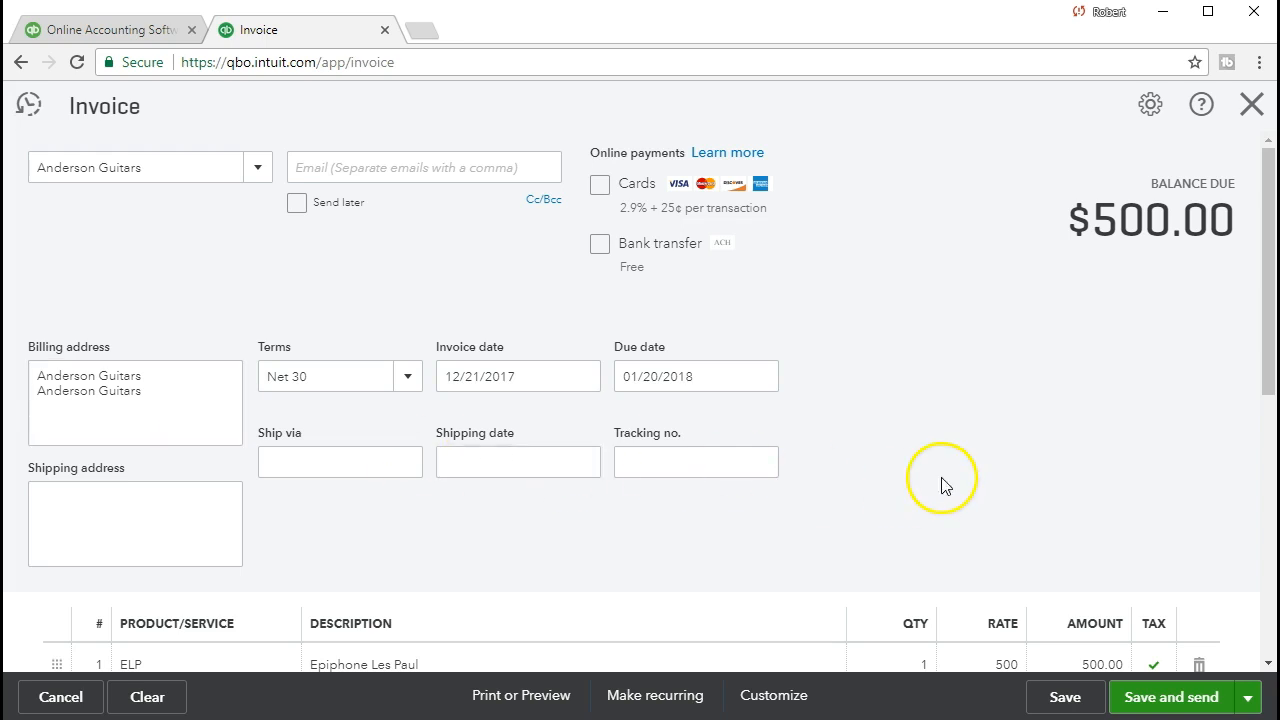
{"action": "scroll", "coordinate": [946, 484], "scroll_direction": "down", "scroll_amount": 3}
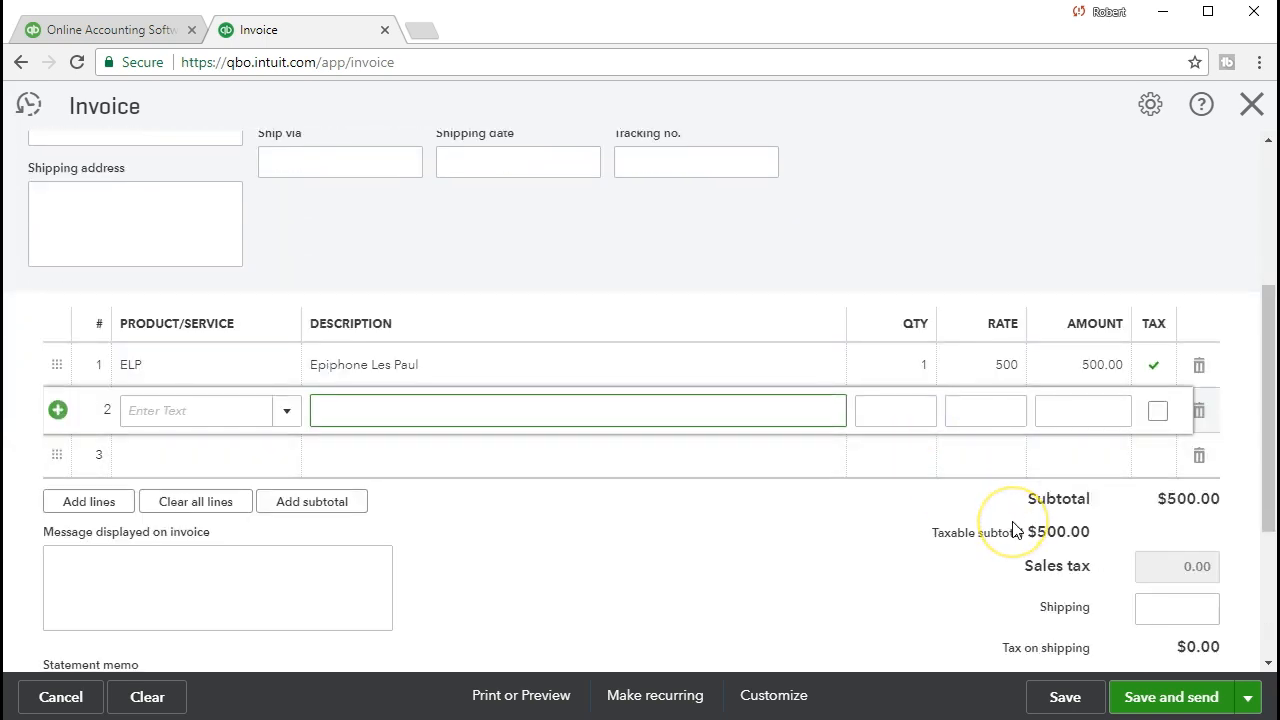
{"action": "left_click", "coordinate": [1090, 513]}
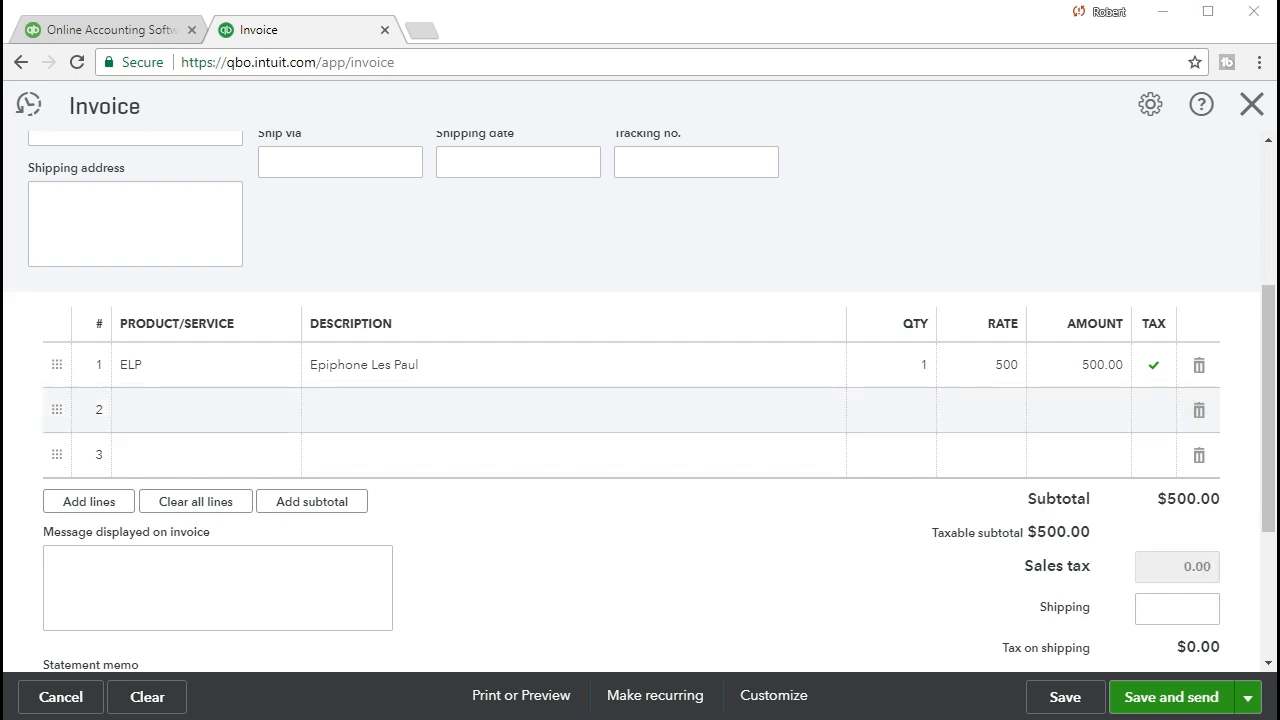
{"action": "scroll", "coordinate": [694, 567], "scroll_direction": "up", "scroll_amount": 3}
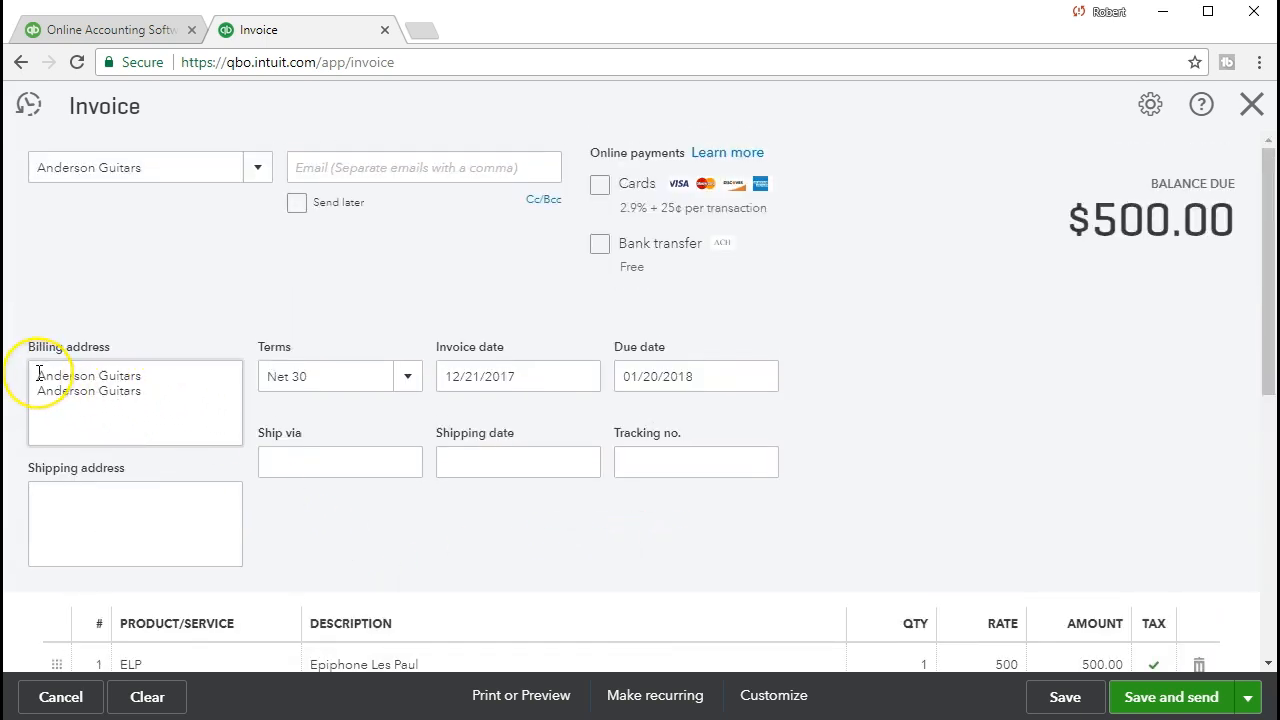
- Replace the billing address with the pasted Anaheim, CA address, producing 38.75 sales tax
{"action": "left_click_drag", "start_coordinate": [38, 373], "coordinate": [237, 389]}
{"action": "key", "text": "BackSpace"}
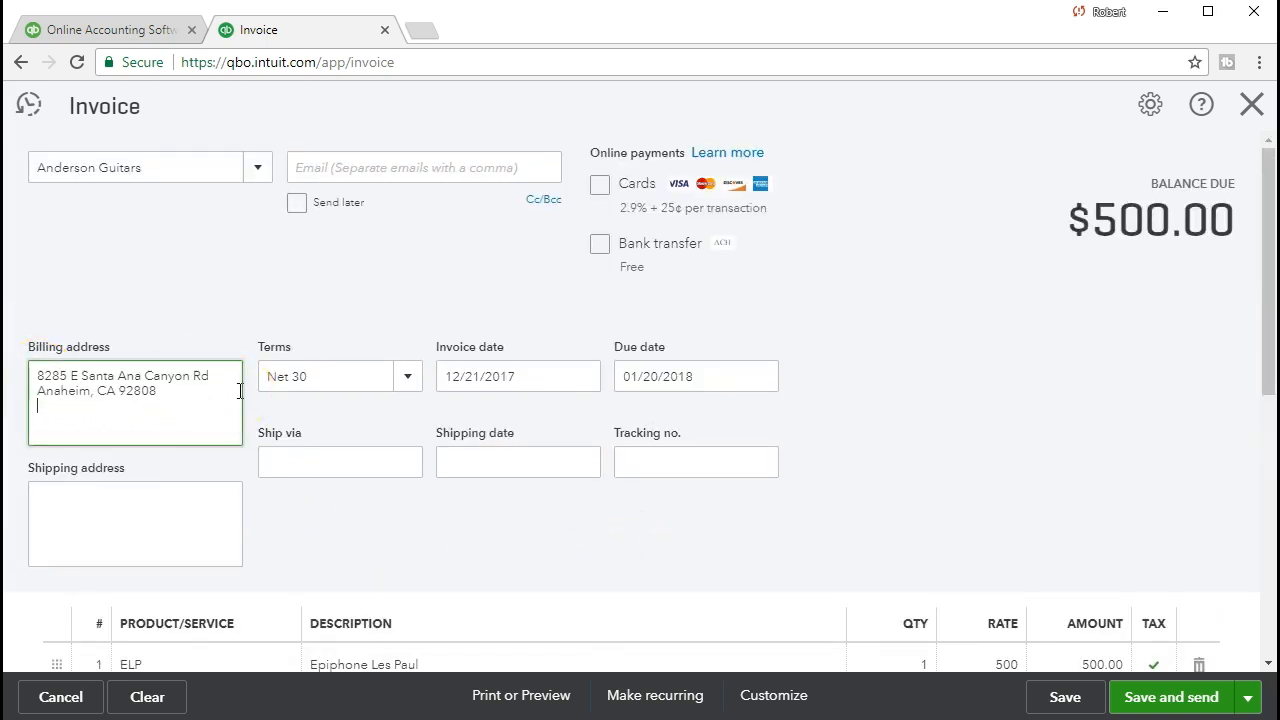
{"action": "left_click", "coordinate": [252, 308]}
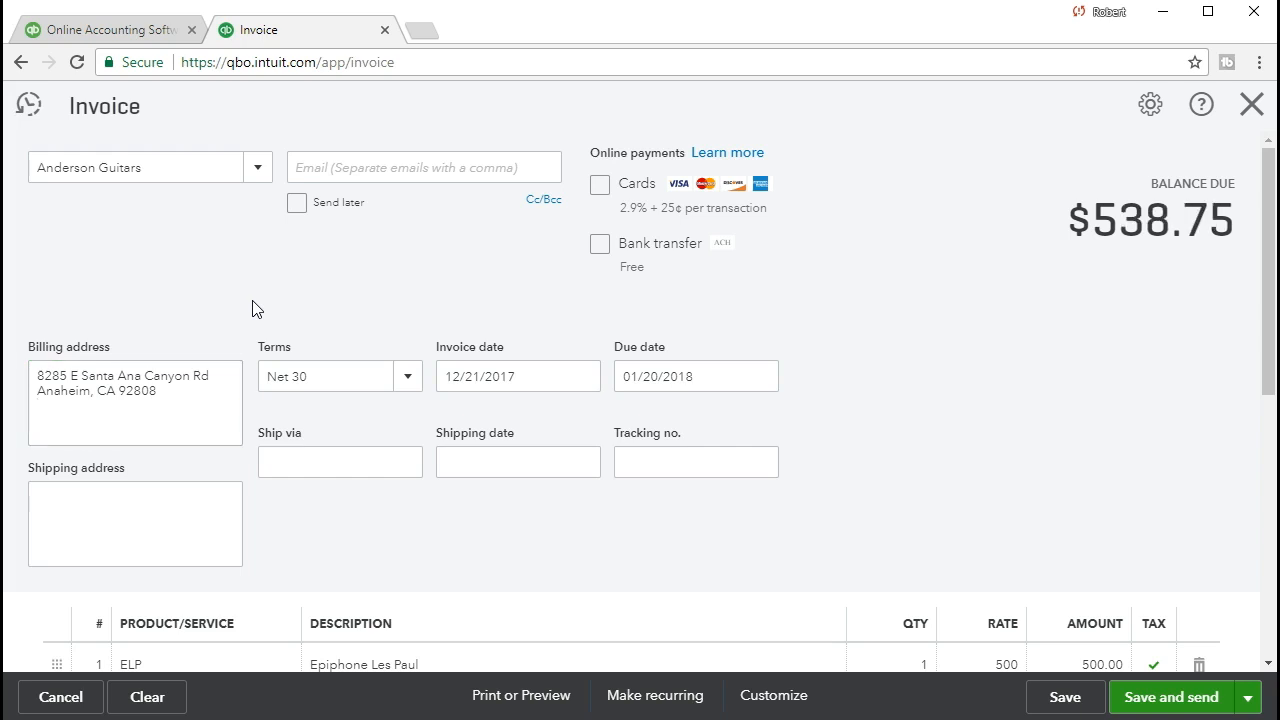
{"action": "scroll", "coordinate": [252, 308], "scroll_direction": "down", "scroll_amount": 1}
{"action": "scroll", "coordinate": [252, 308], "scroll_direction": "down", "scroll_amount": 2}
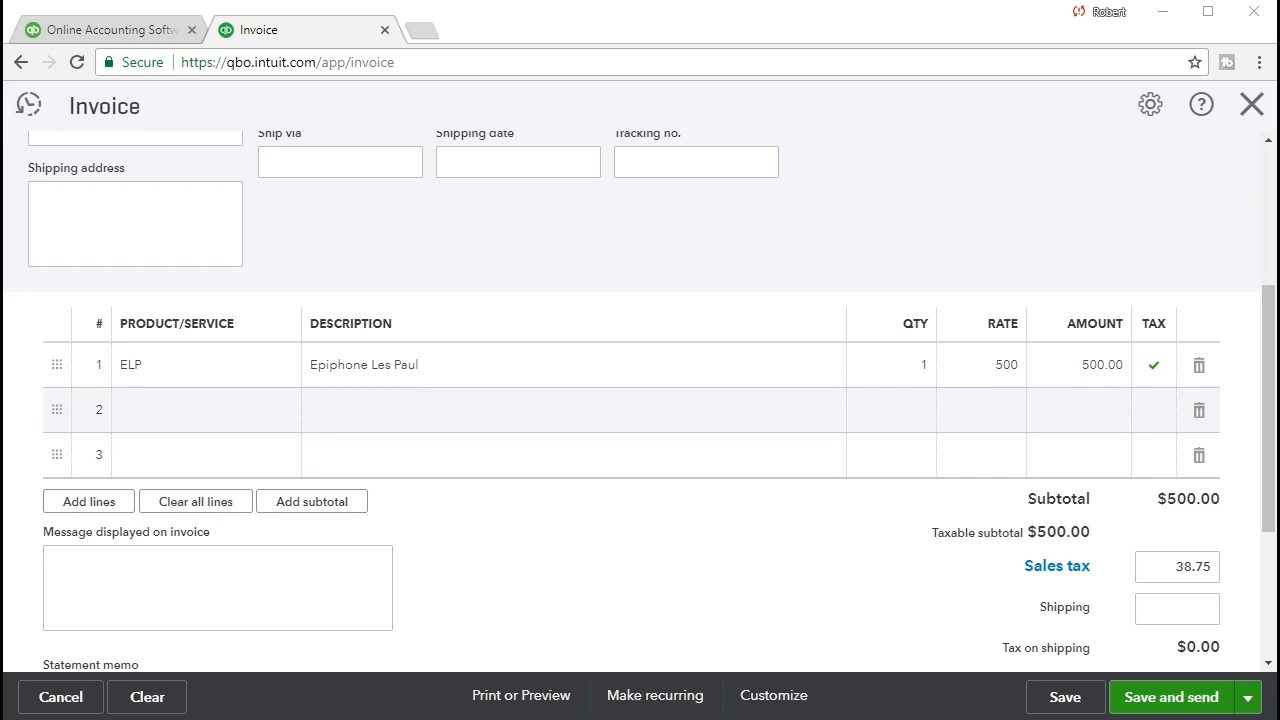
- Calculate 38.75 ÷ 500 to get the 0.0775 tax rate
{"action": "left_click_drag", "start_coordinate": [709, 197], "coordinate": [643, 123]}
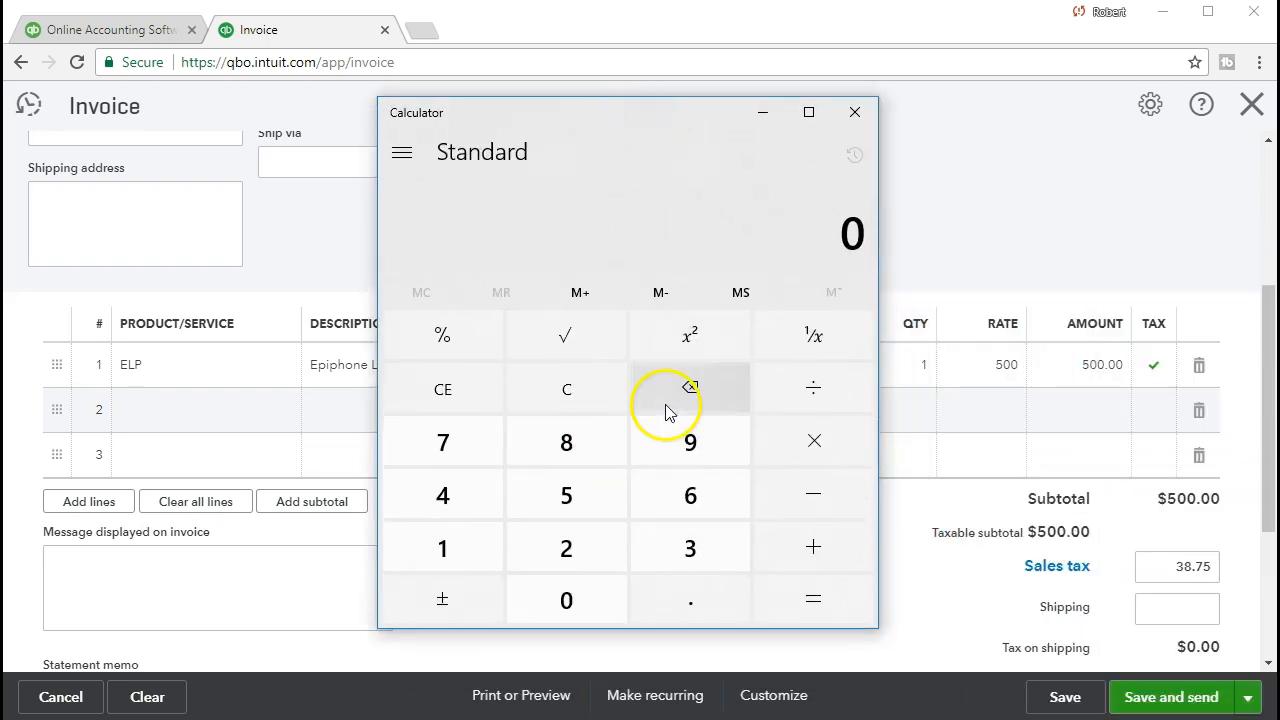
{"action": "type", "text": "38.75"}
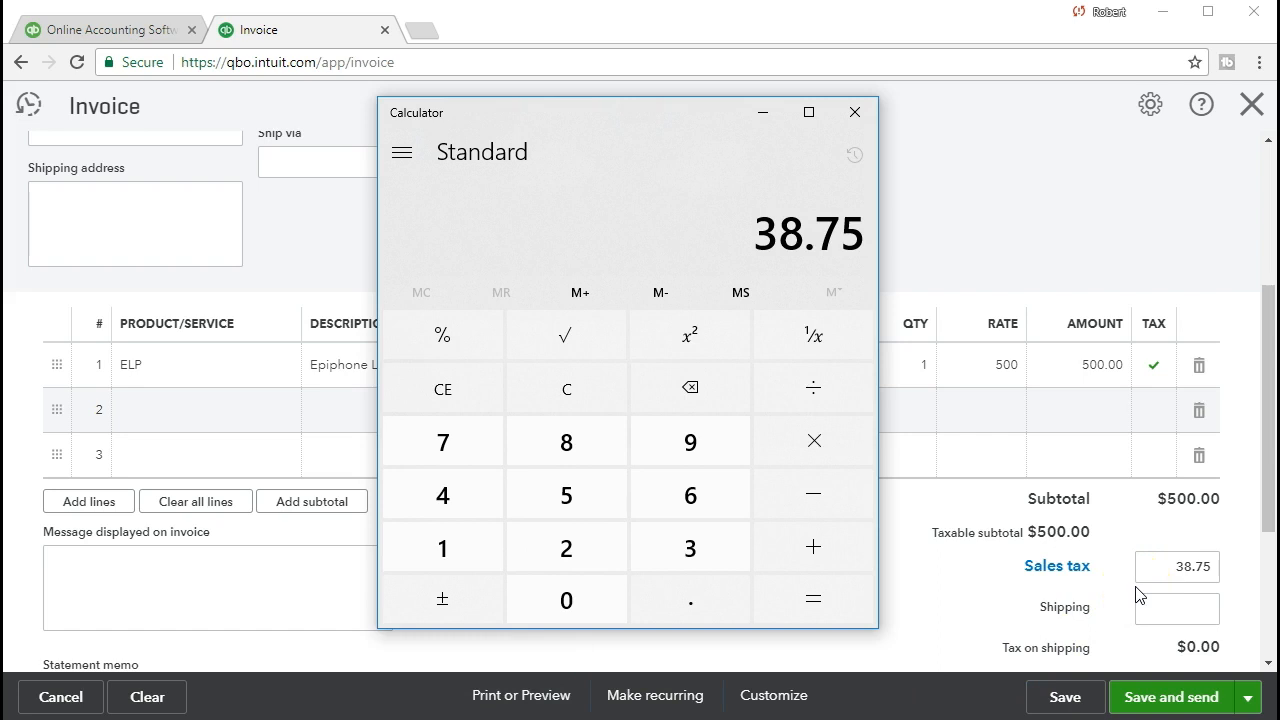
{"action": "key", "text": "slash"}
{"action": "type", "text": "500"}
{"action": "key", "text": "Return"}
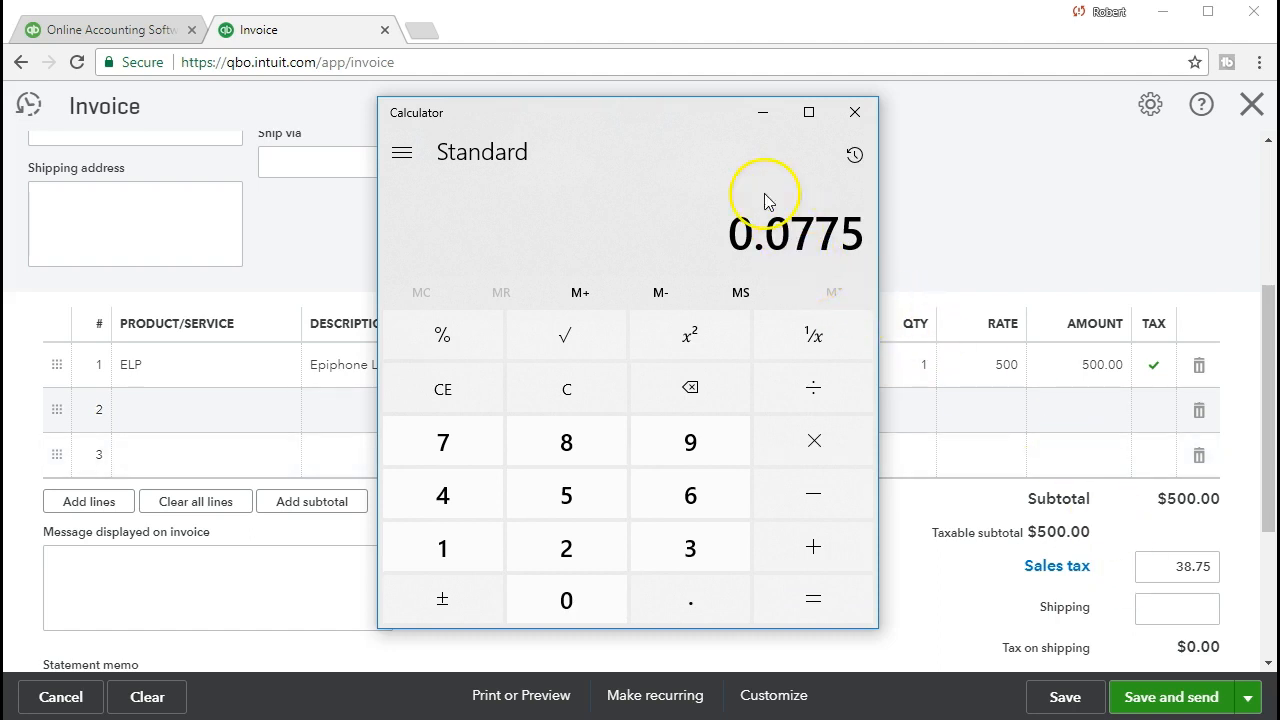
{"action": "left_click_drag", "start_coordinate": [668, 119], "coordinate": [1279, 215]}
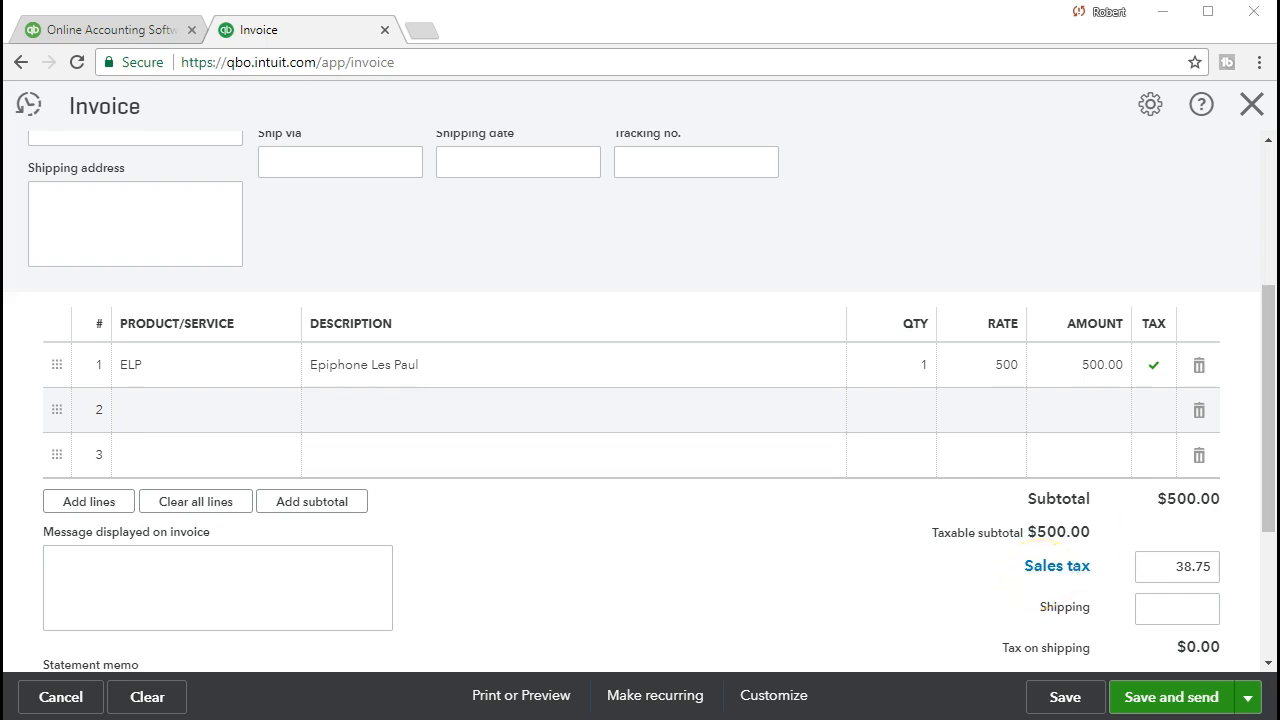
- Clear the calculator and compute 500 × 0.05 = 25
{"action": "left_click_drag", "start_coordinate": [977, 247], "coordinate": [711, 148]}
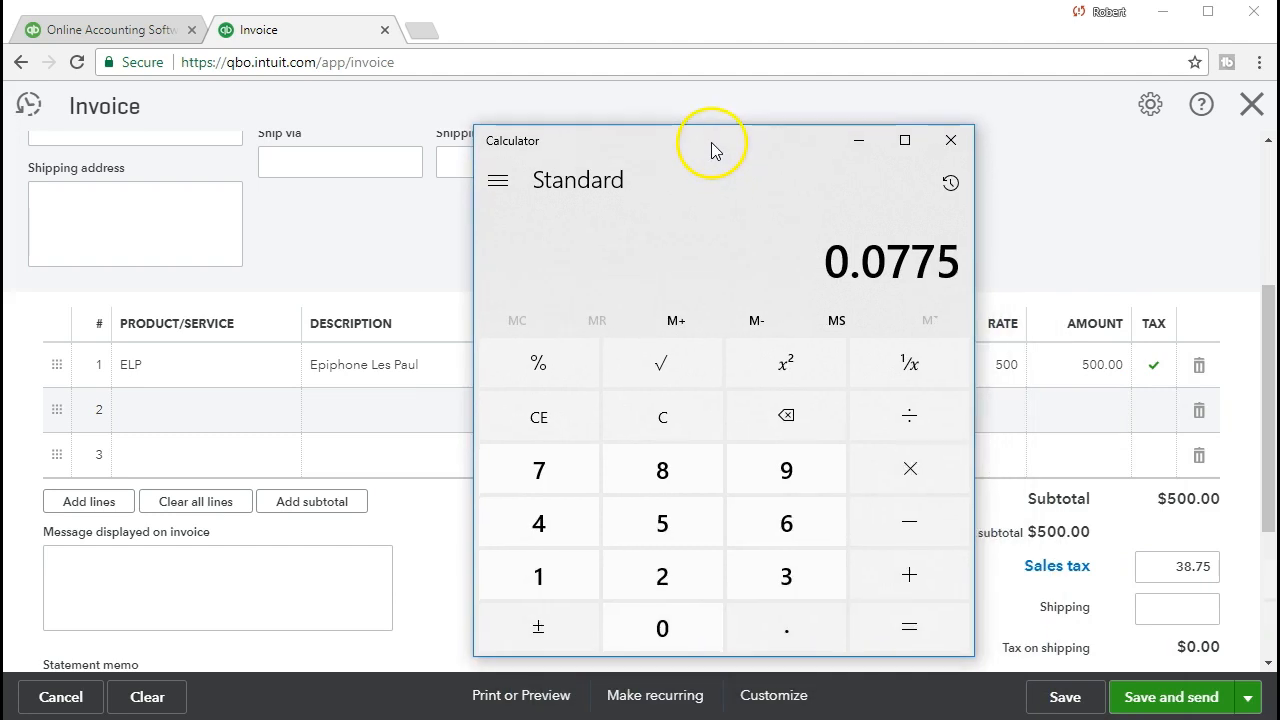
{"action": "left_click", "coordinate": [670, 422]}
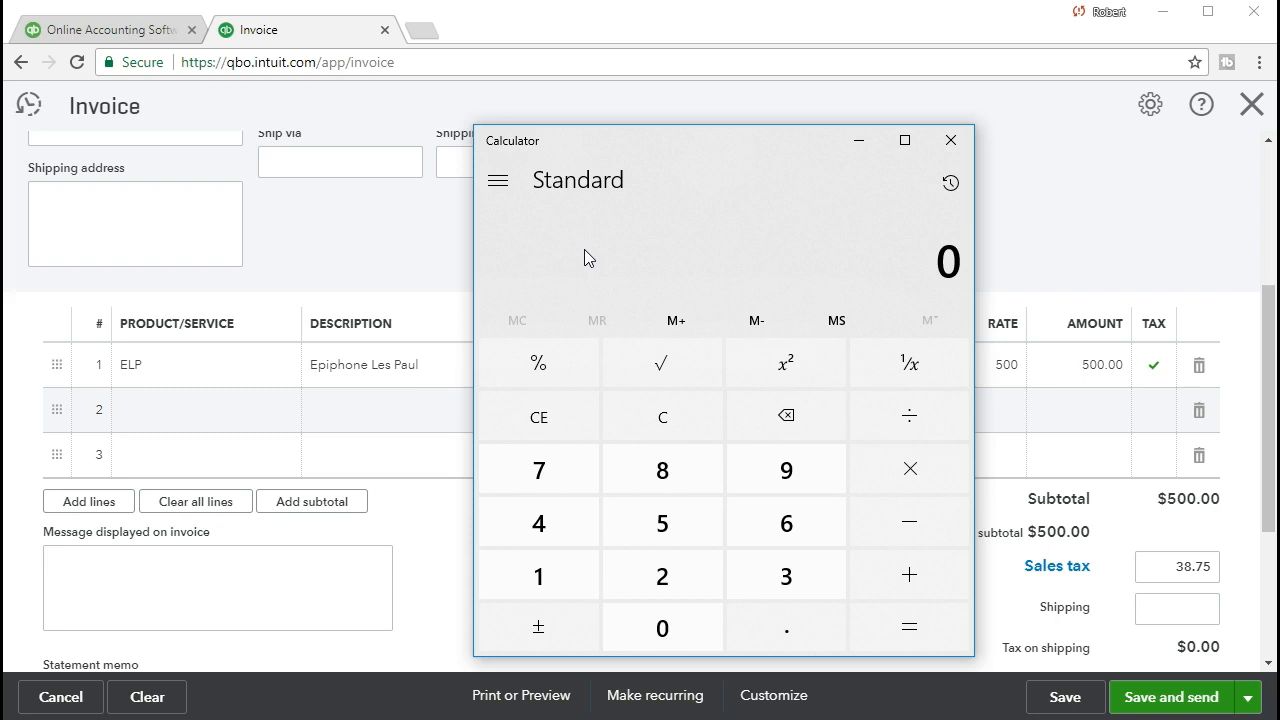
{"action": "left_click", "coordinate": [632, 408]}
{"action": "type", "text": "500*."}
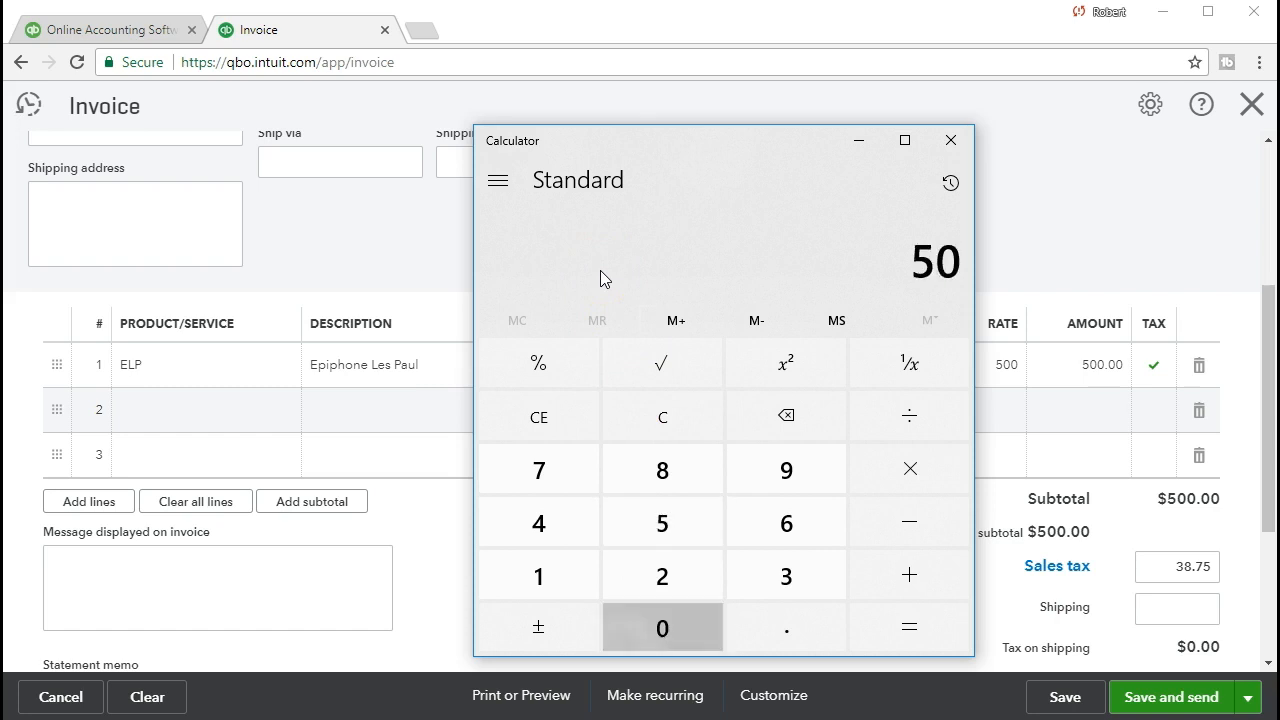
{"action": "type", "text": "05"}
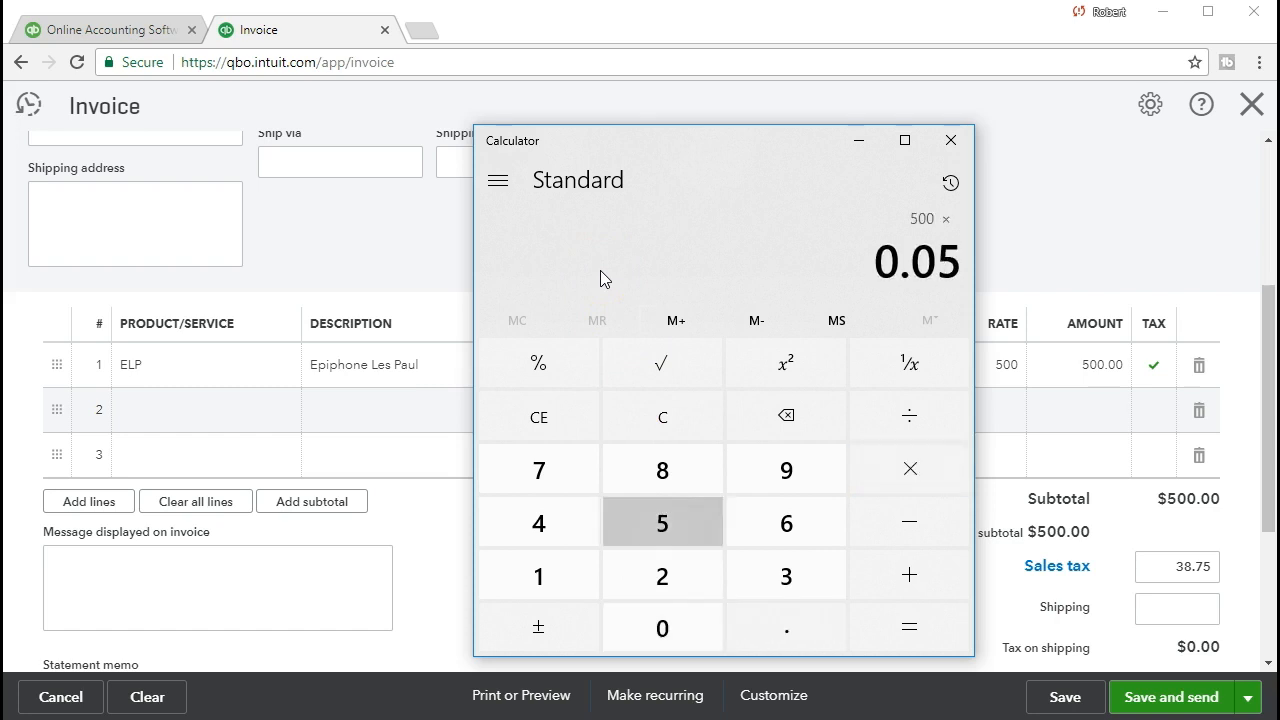
{"action": "key", "text": "Return"}
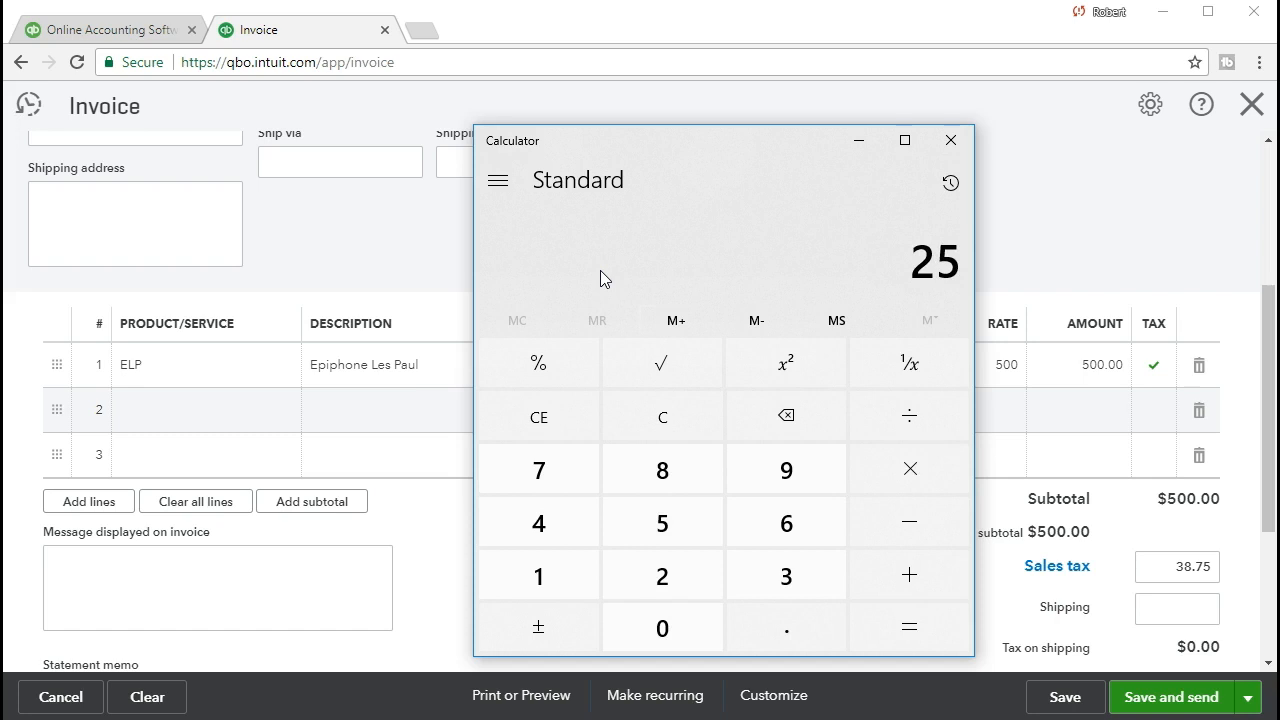
{"action": "left_click_drag", "start_coordinate": [700, 143], "coordinate": [1279, 148]}
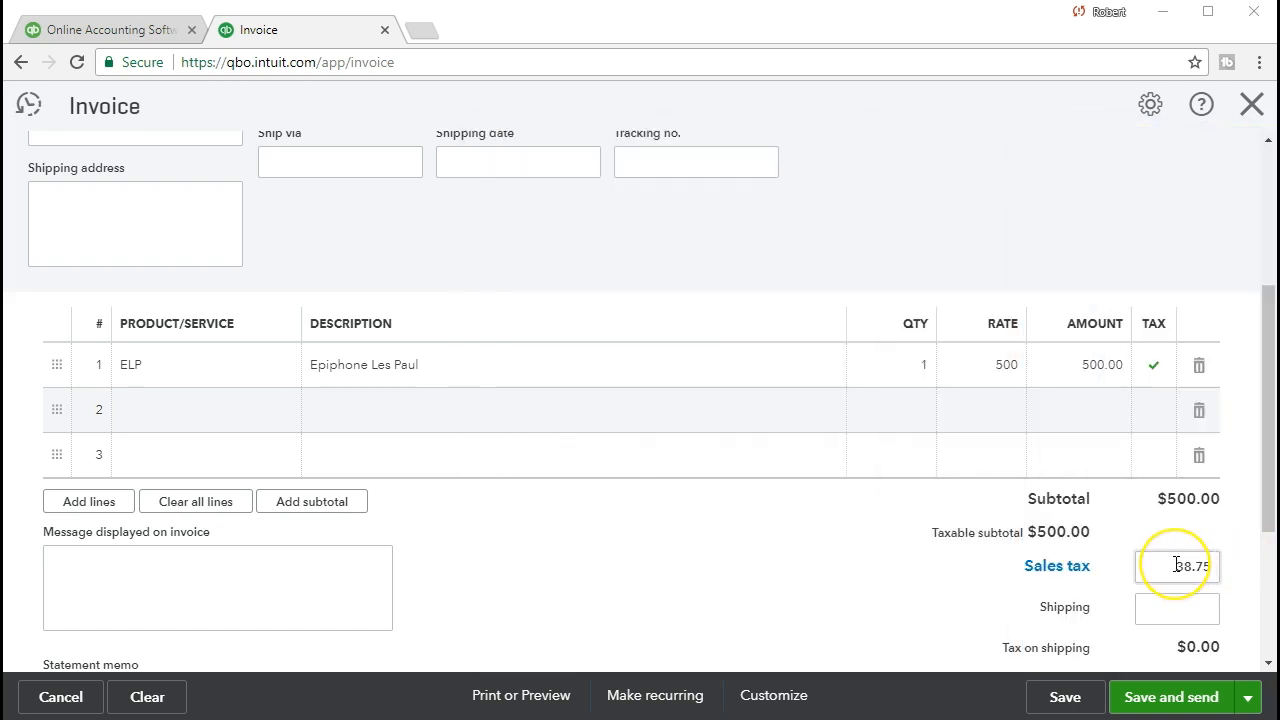
- Override the invoice sales tax from 38.75 to 25 and keep the change
{"action": "left_click_drag", "start_coordinate": [1177, 565], "coordinate": [1233, 573]}
{"action": "type", "text": "25"}
{"action": "left_click", "coordinate": [1165, 607]}
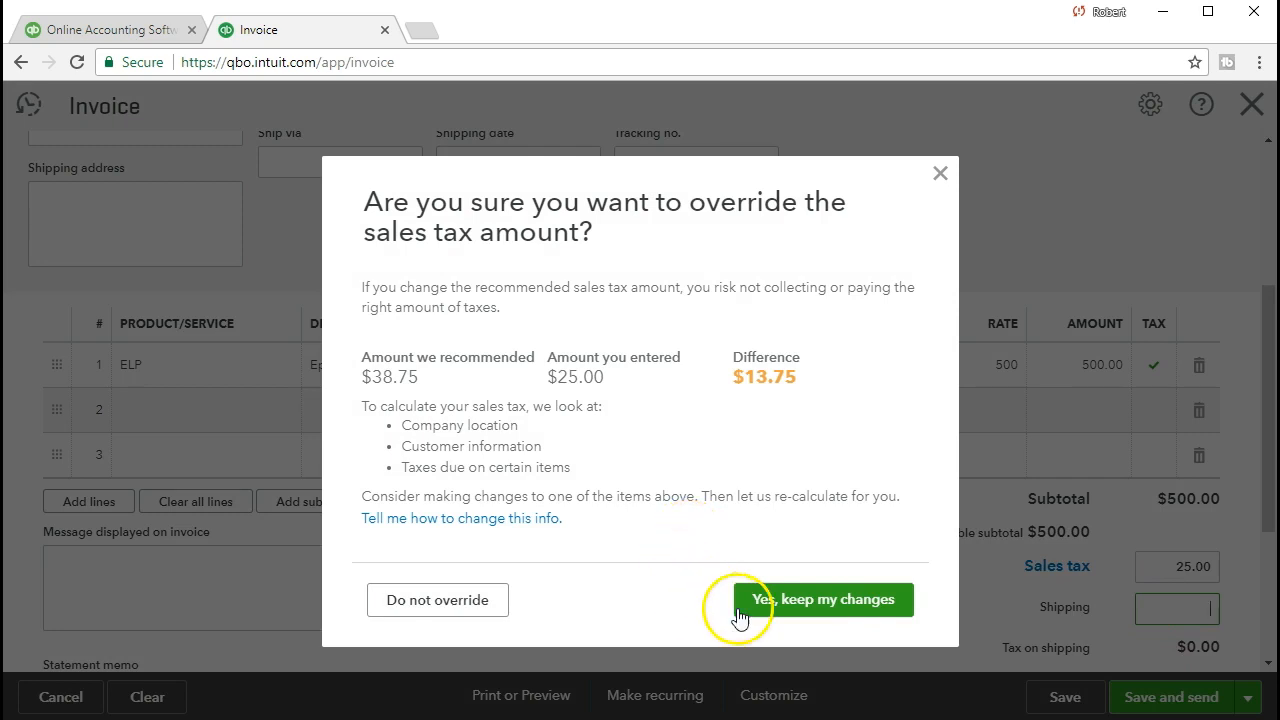
{"action": "left_click", "coordinate": [778, 603]}
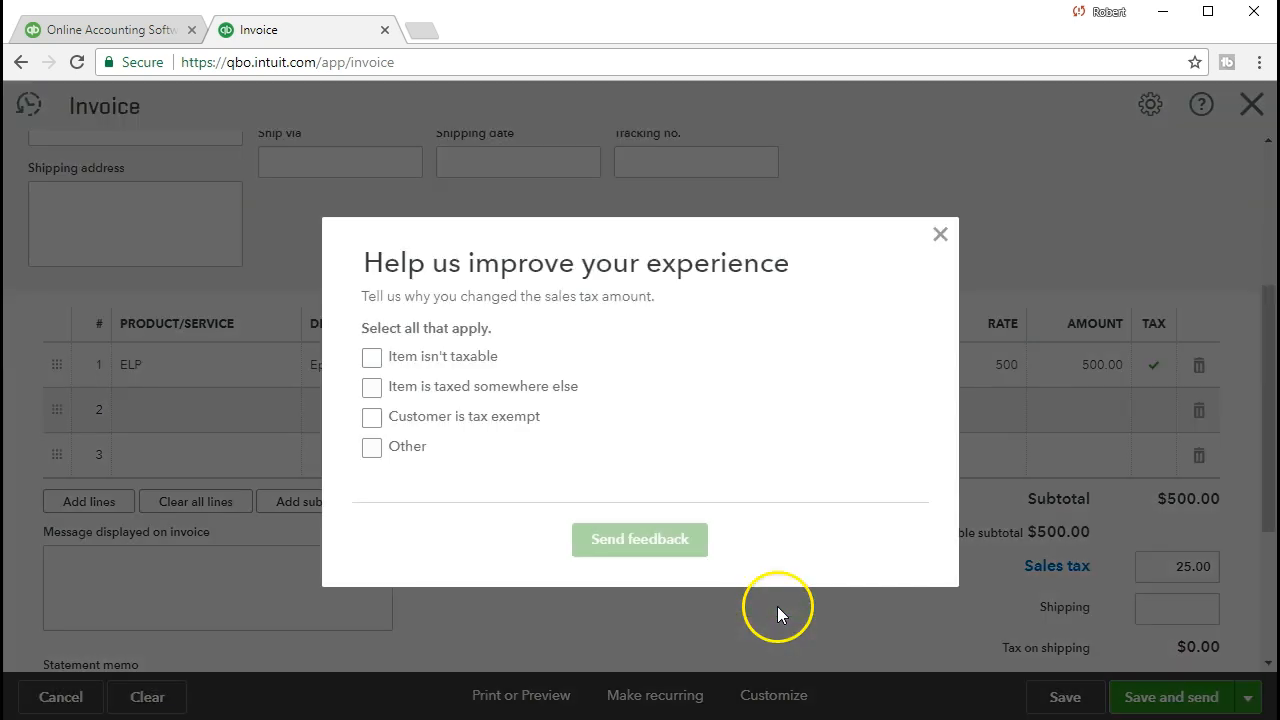
- Send feedback giving Other as the reason, described as 'Example problem'
{"action": "left_click", "coordinate": [376, 455]}
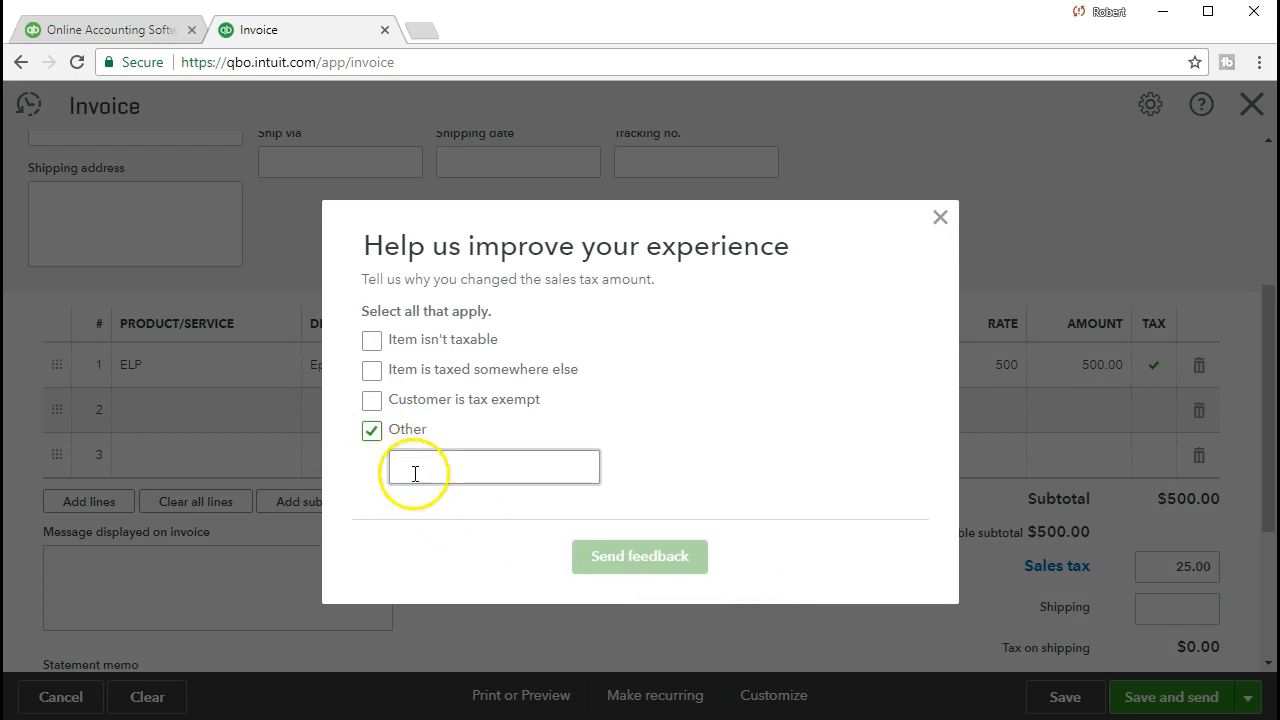
{"action": "left_click", "coordinate": [415, 473]}
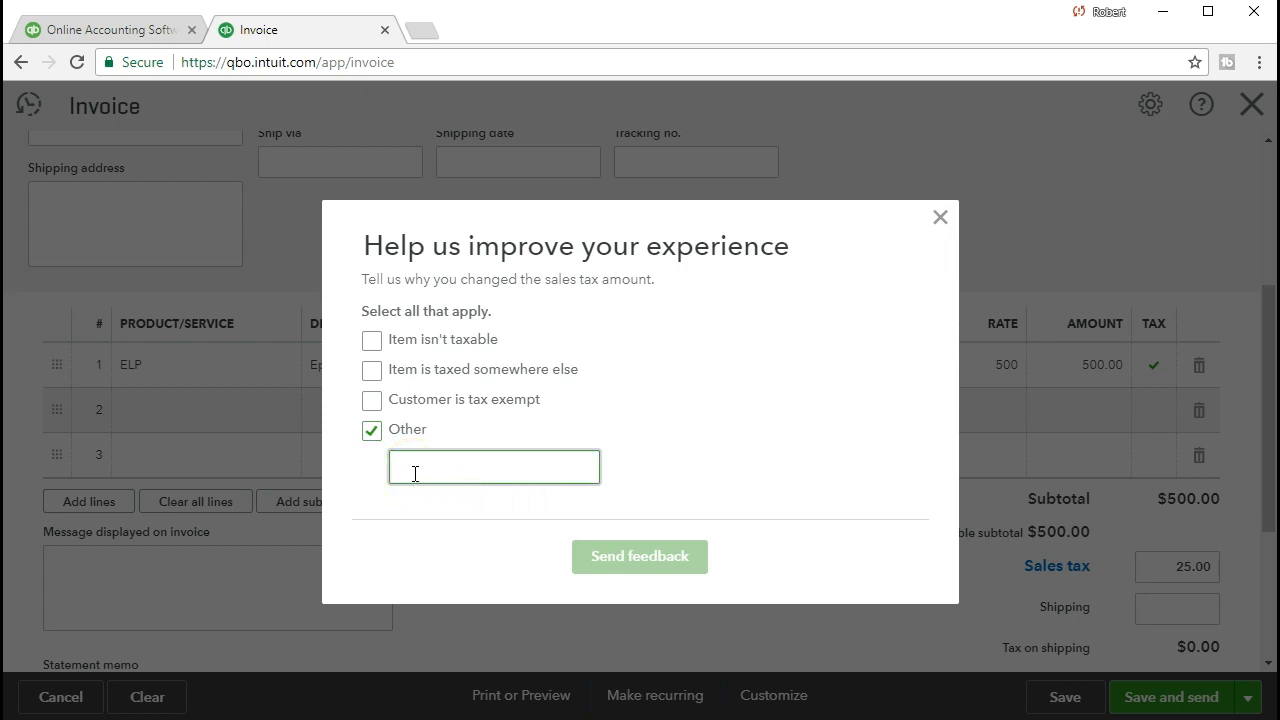
{"action": "type", "text": "Example problem"}
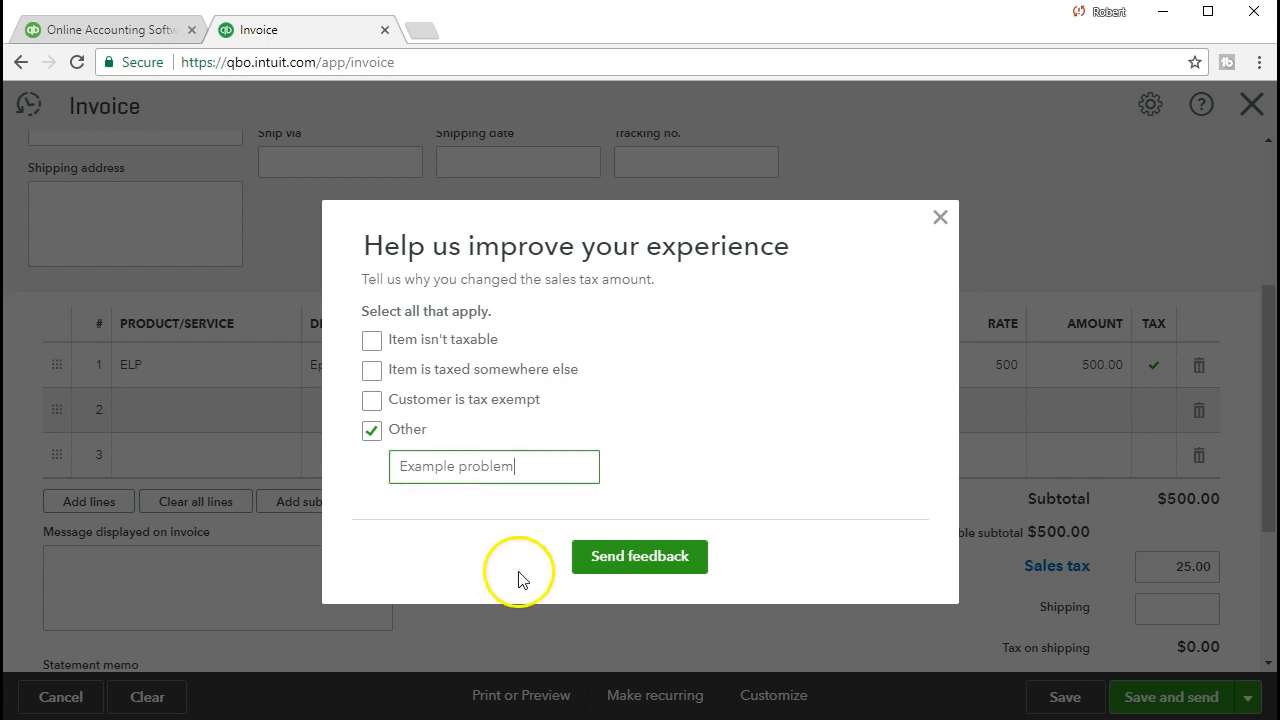
{"action": "left_click", "coordinate": [608, 566]}
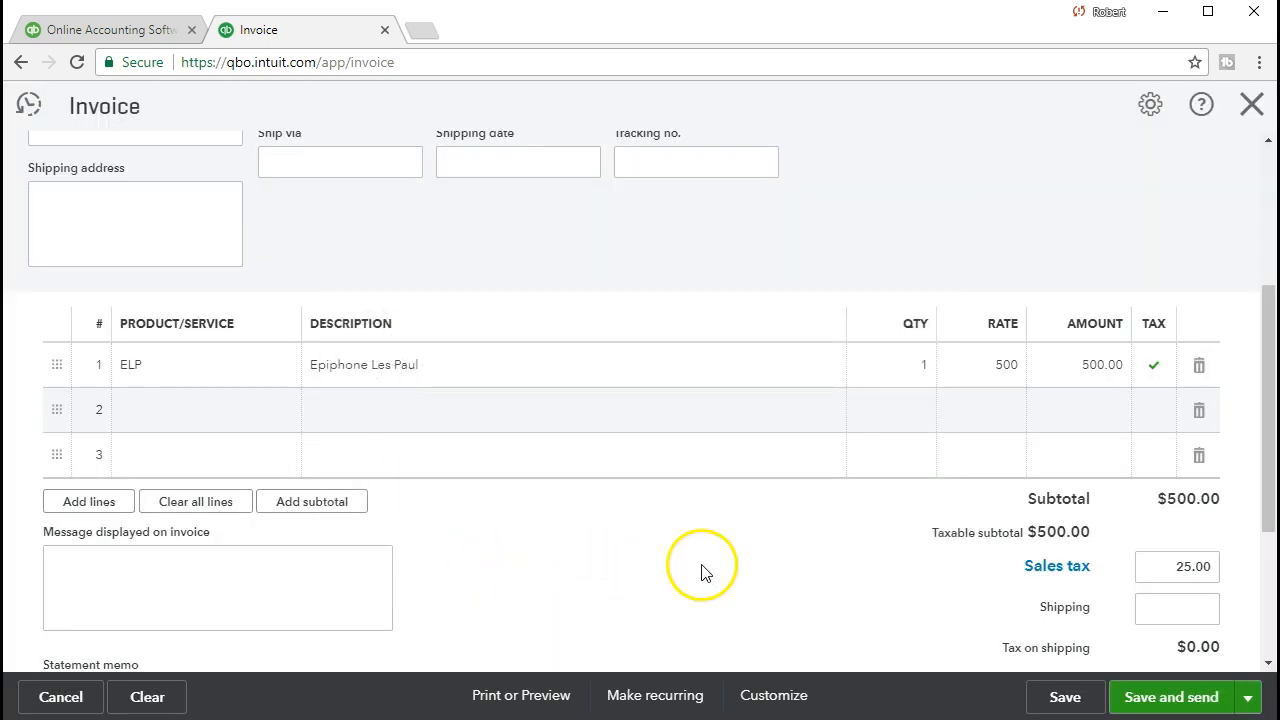
{"action": "scroll", "coordinate": [700, 571], "scroll_direction": "down", "scroll_amount": 1}
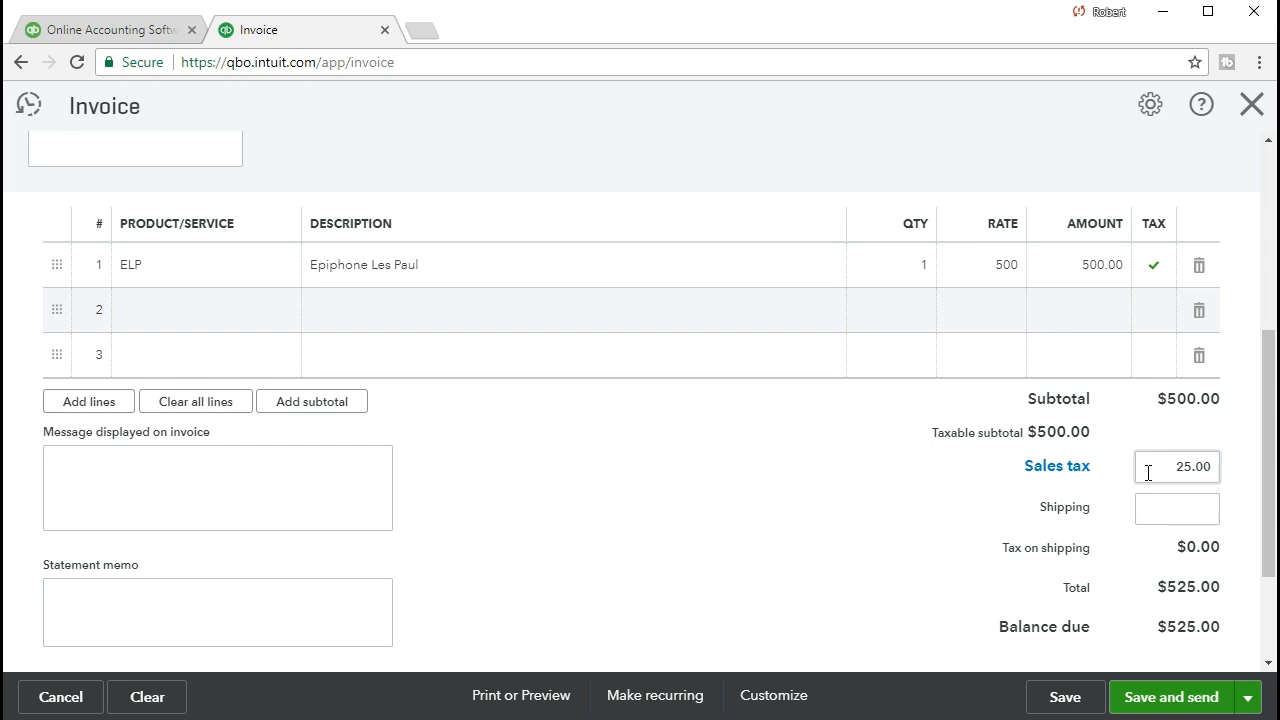
{"action": "scroll", "coordinate": [886, 529], "scroll_direction": "up", "scroll_amount": 5}
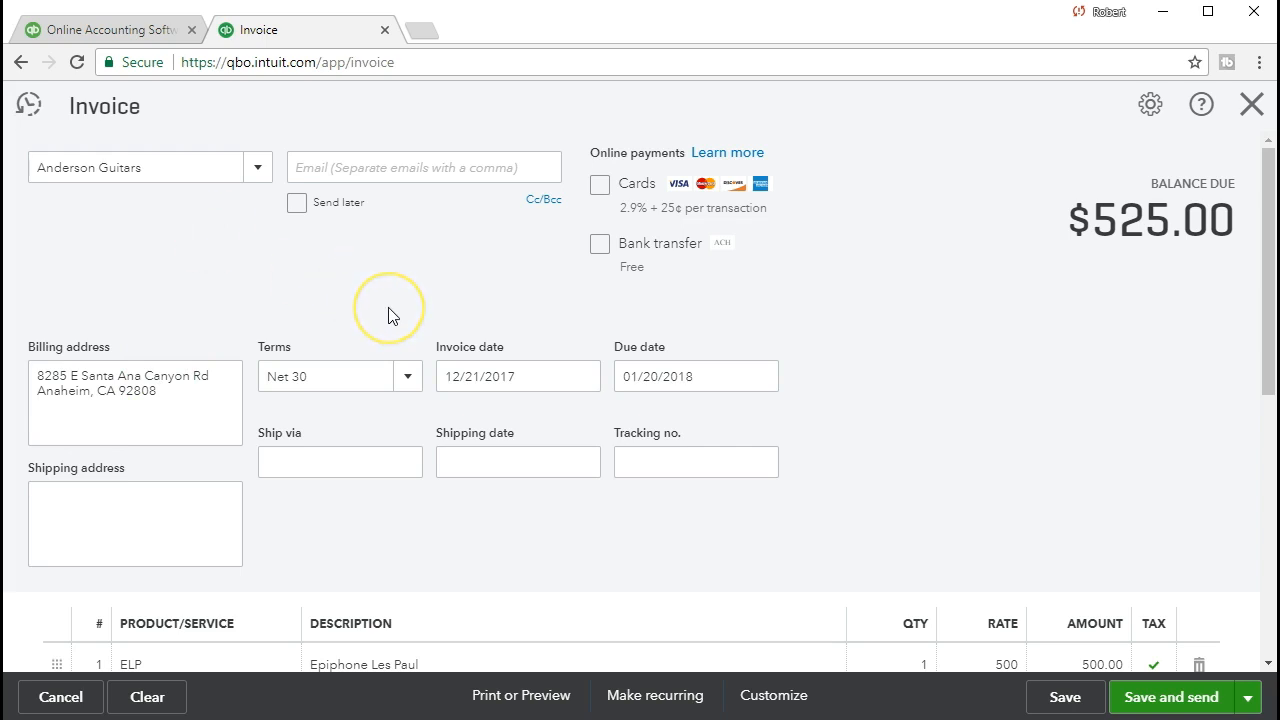
{"action": "scroll", "coordinate": [390, 312], "scroll_direction": "down", "scroll_amount": 4}
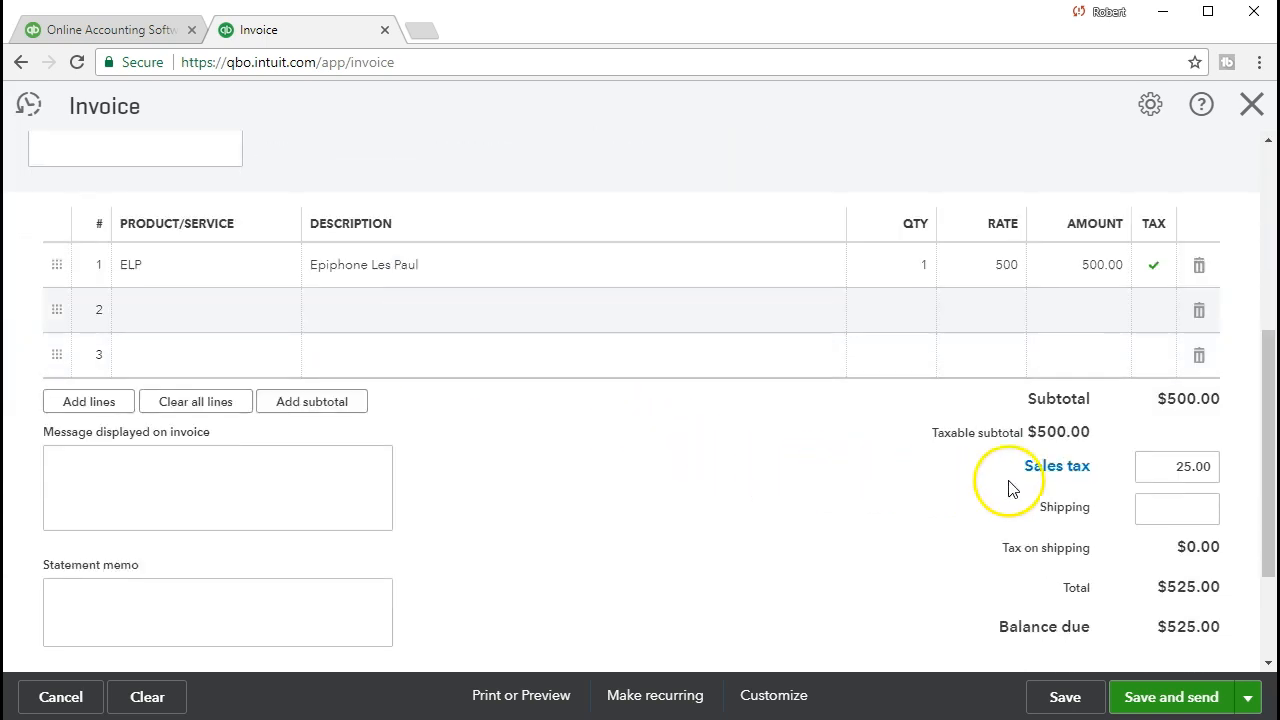